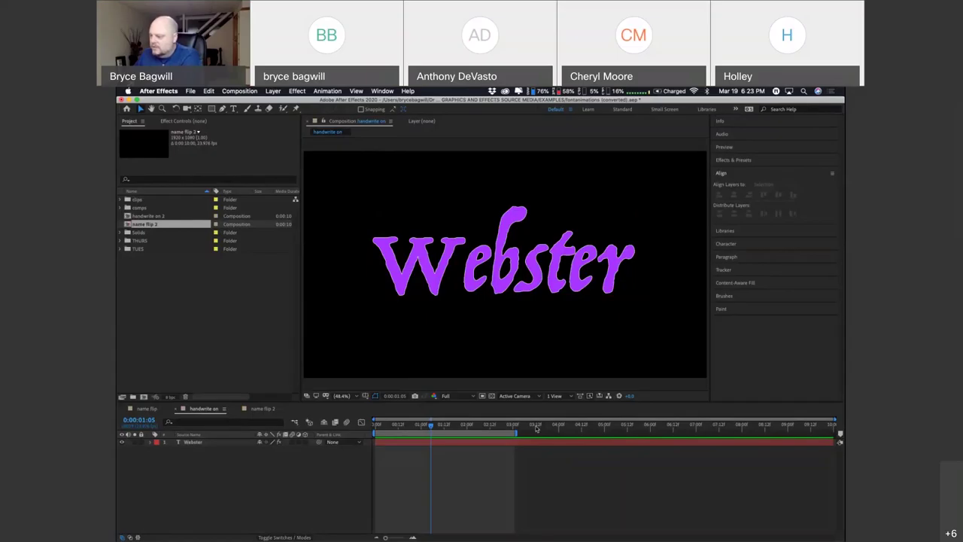
Scrub the timeline back and forth to replay the existing Webster write-on
{"action": "left_click_drag", "start_coordinate": [421, 428], "coordinate": [394, 428]}
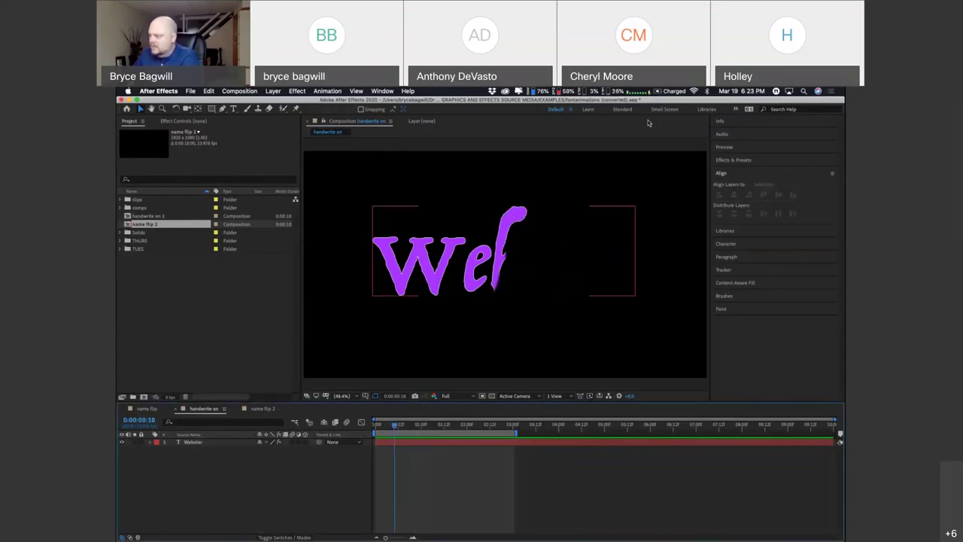
{"action": "key", "text": "super+shift+a"}
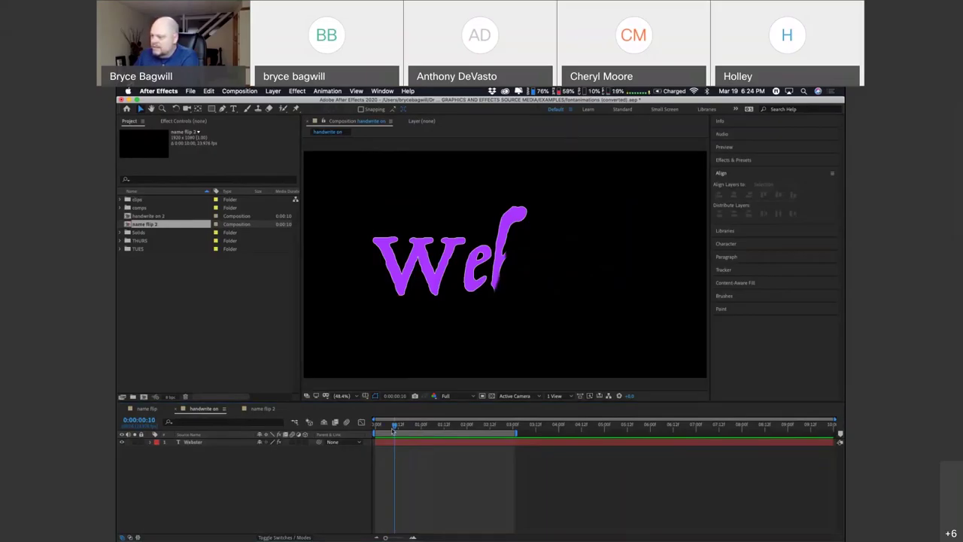
{"action": "left_click_drag", "start_coordinate": [395, 428], "coordinate": [414, 431]}
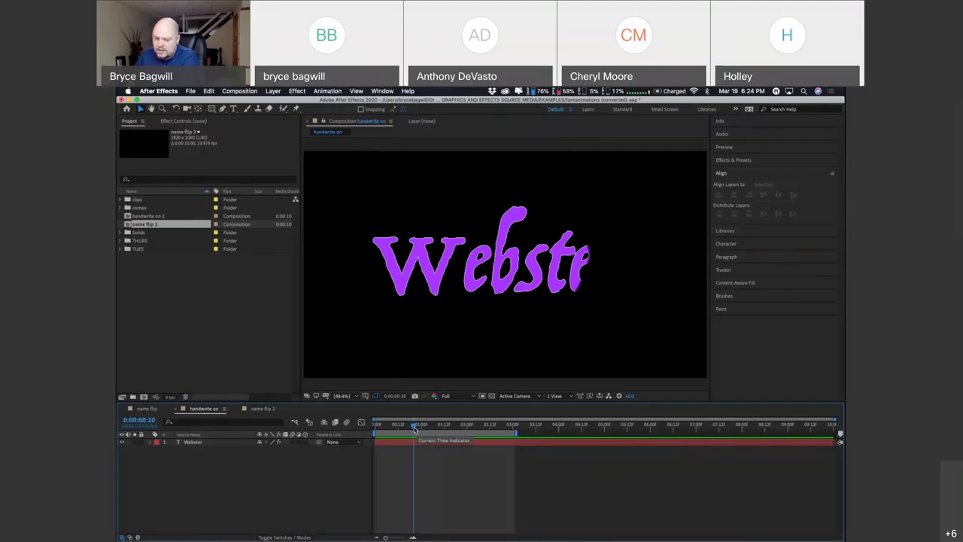
{"action": "mouse_move", "coordinate": [414, 429]}
{"action": "left_mouse_down"}
{"action": "mouse_move", "coordinate": [376, 429]}
{"action": "mouse_move", "coordinate": [447, 434]}
{"action": "mouse_move", "coordinate": [360, 426]}
{"action": "left_mouse_up"}
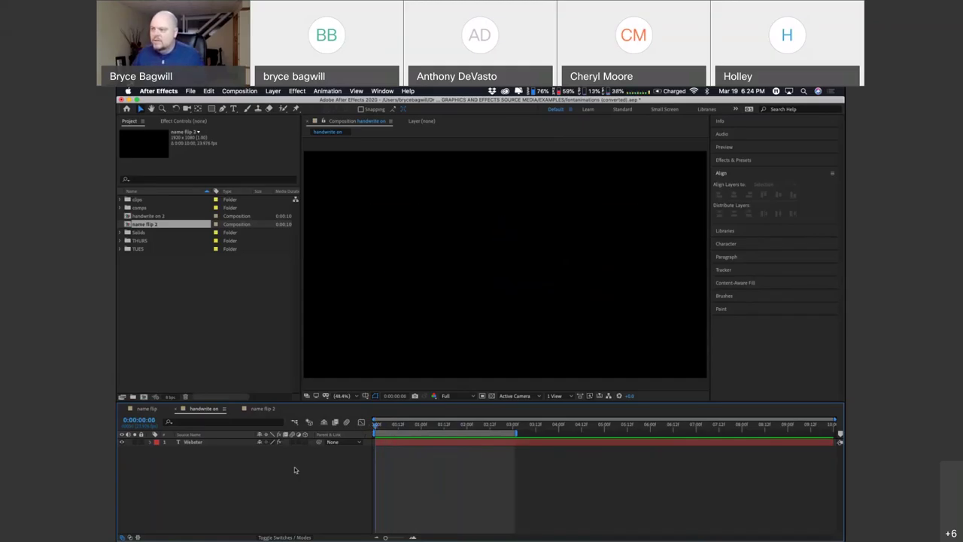
Create a new 1920×1080, 10-second composition named 'paint on 2'
{"action": "left_click", "coordinate": [239, 91]}
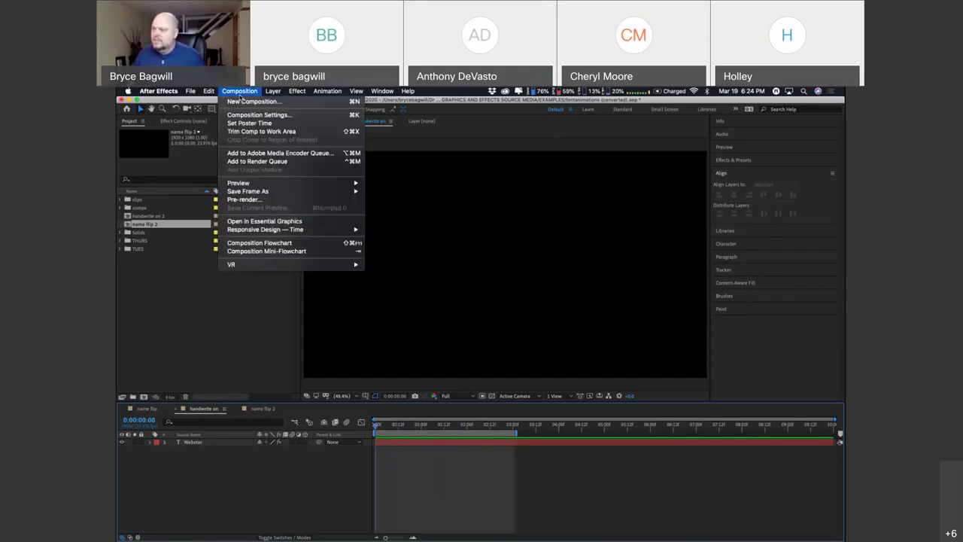
{"action": "left_click", "coordinate": [243, 101]}
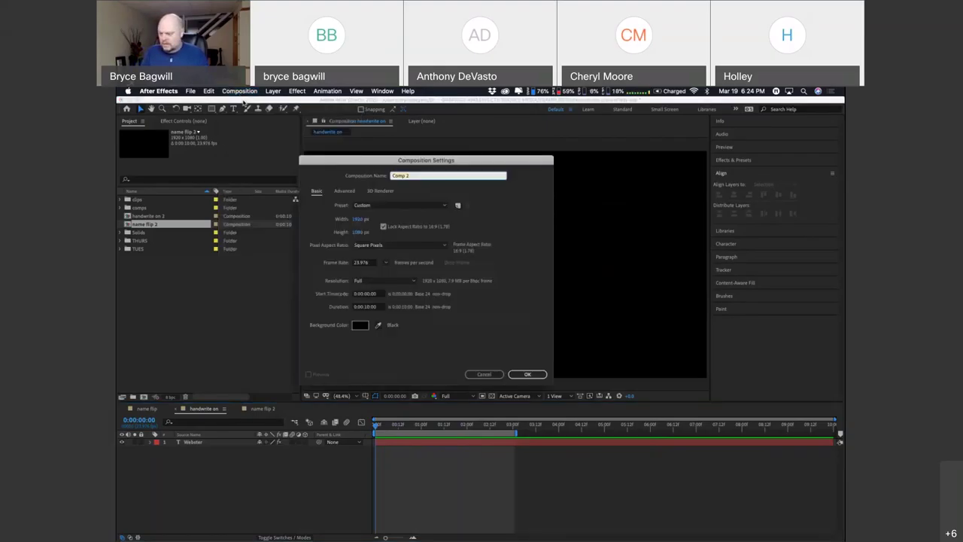
{"action": "type", "text": "nam"}
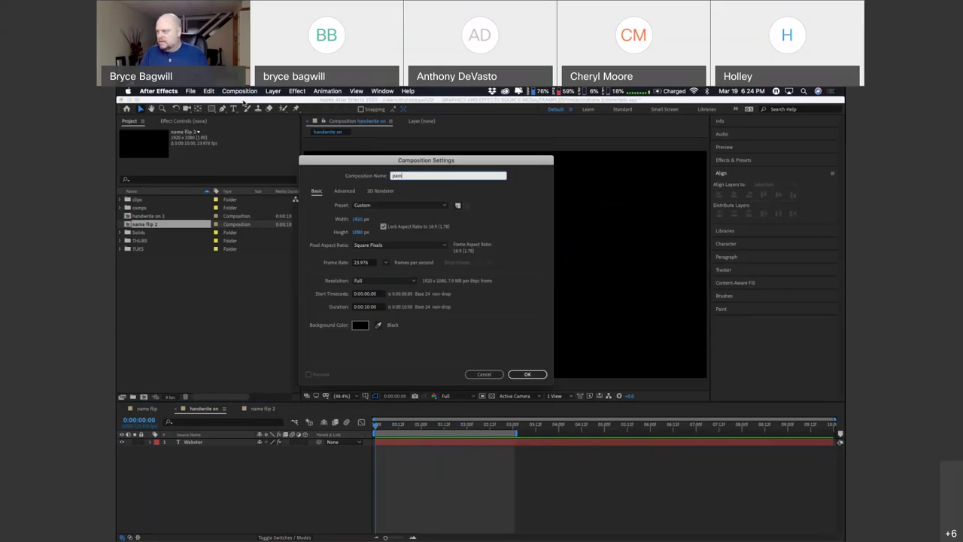
{"action": "type", "text": "e fl"}
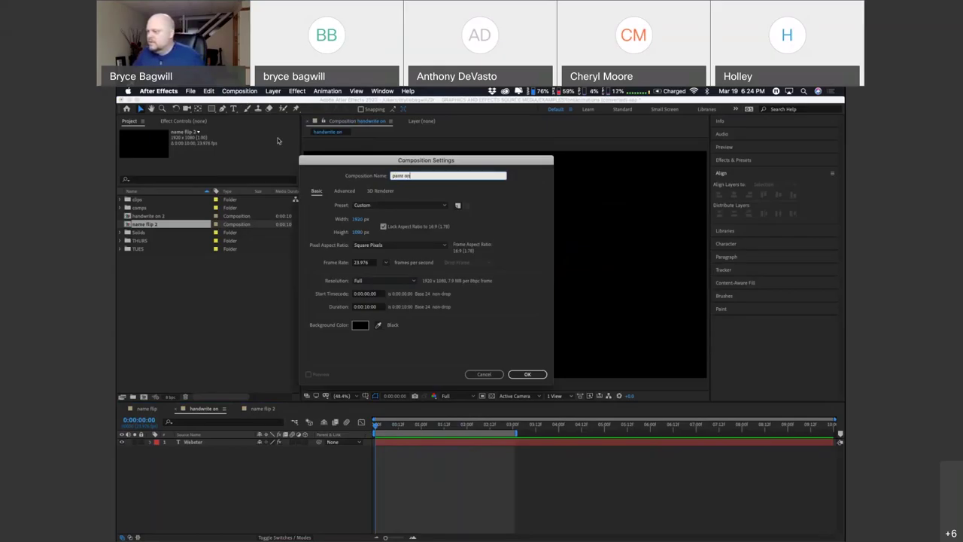
{"action": "left_click", "coordinate": [525, 376]}
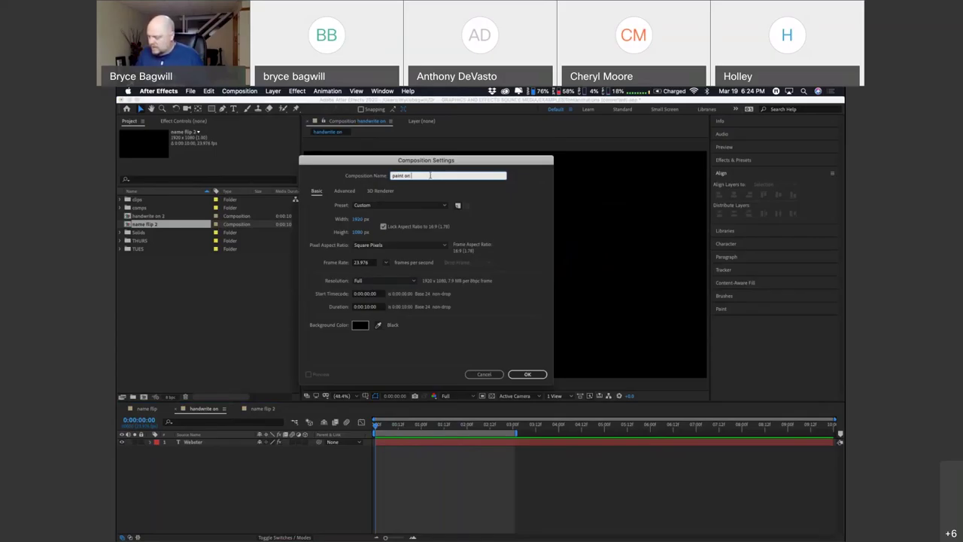
{"action": "type", "text": "2"}
{"action": "key", "text": "Return"}
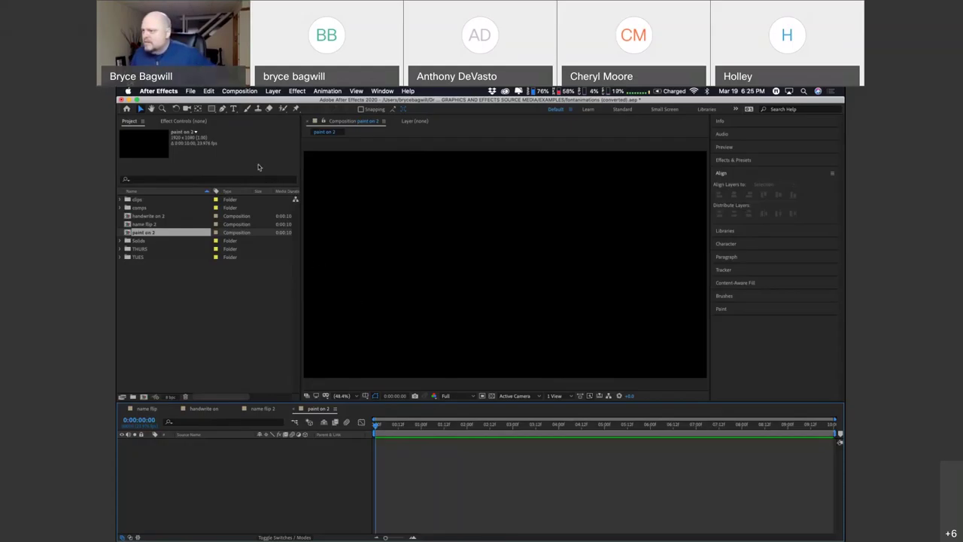
Add a WEBSTER text layer in the viewer and drag it toward the frame's centre
{"action": "key", "text": "super+t"}
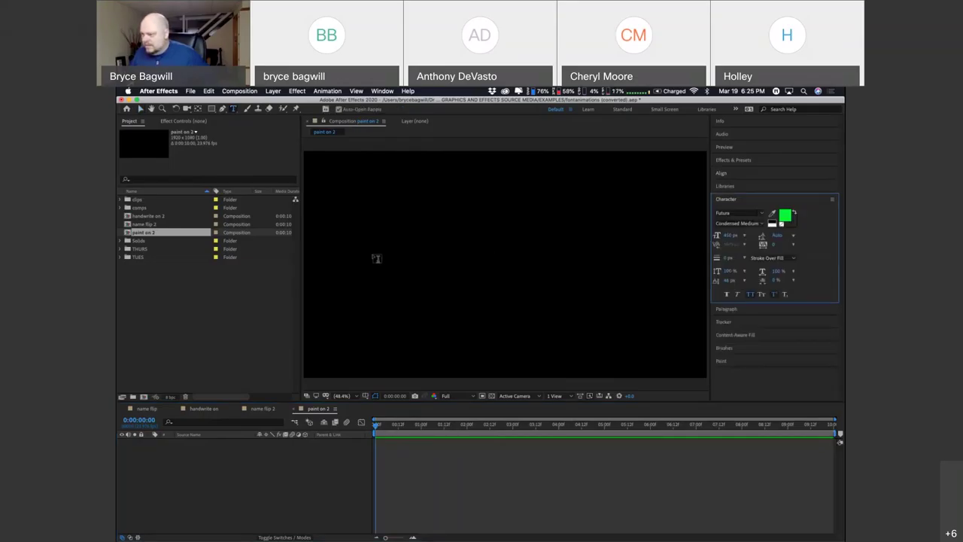
{"action": "left_click", "coordinate": [377, 257]}
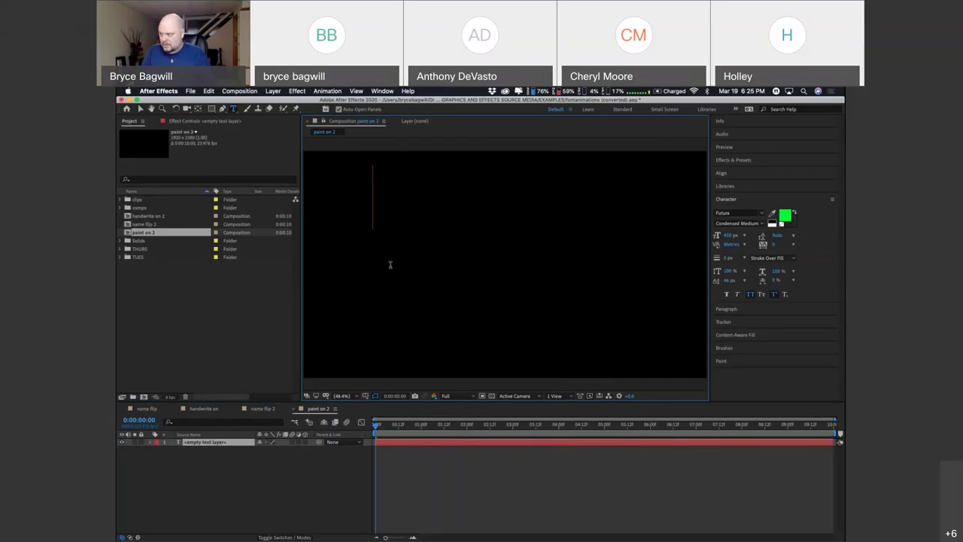
{"action": "type", "text": "WEV"}
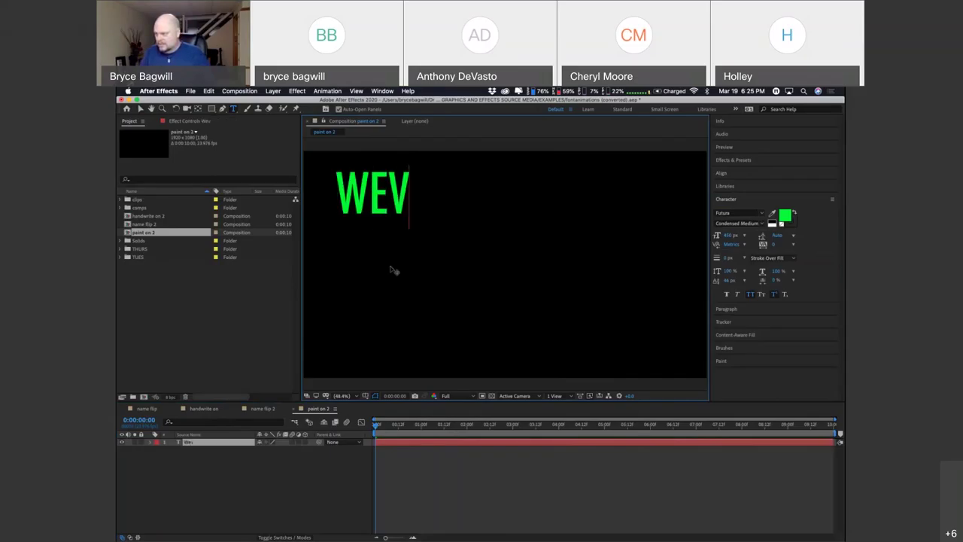
{"action": "key", "text": "BackSpace"}
{"action": "type", "text": "BSTE"}
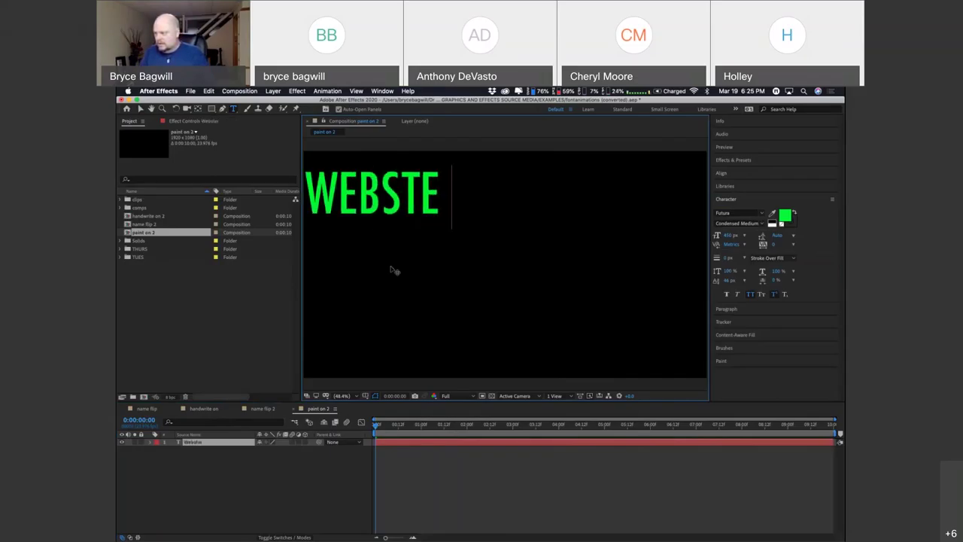
{"action": "type", "text": "R"}
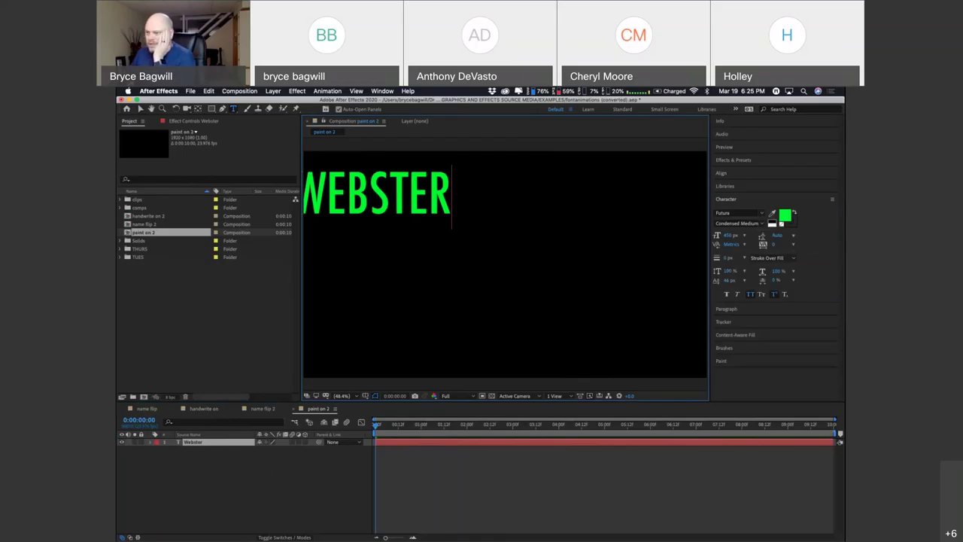
{"action": "left_click", "coordinate": [139, 108]}
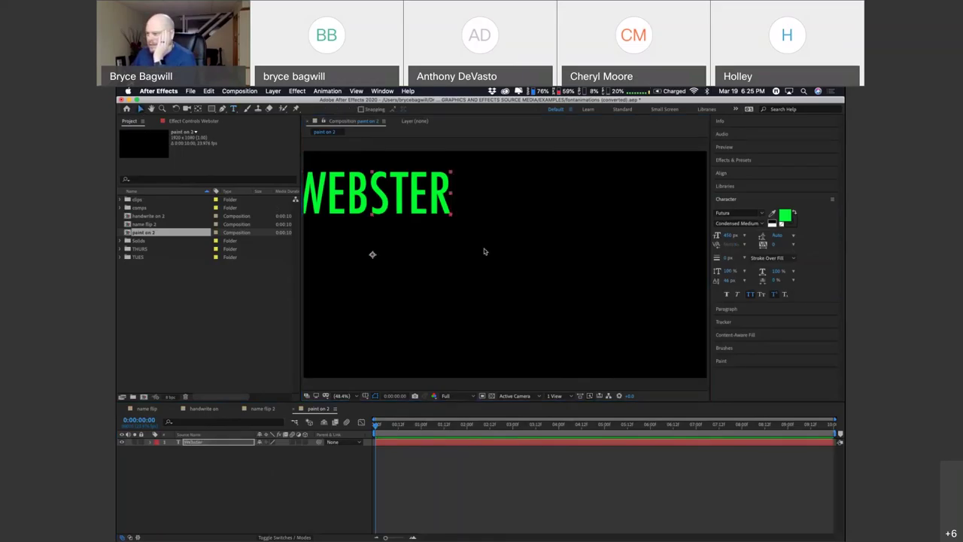
{"action": "left_click_drag", "start_coordinate": [372, 254], "coordinate": [483, 295]}
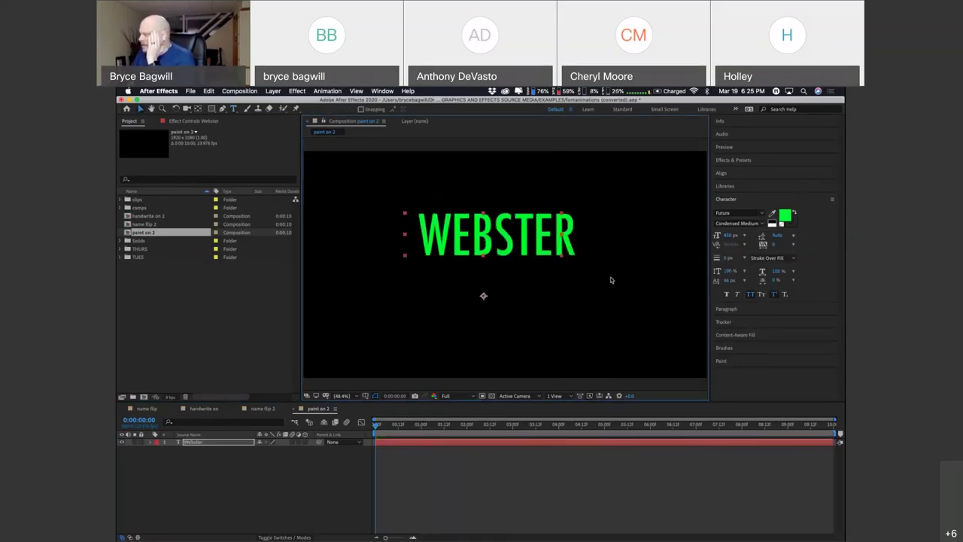
Try Handwriting - Dakota (Regular) and then Comic Sans MS on the WEBSTER title
{"action": "left_click", "coordinate": [763, 214]}
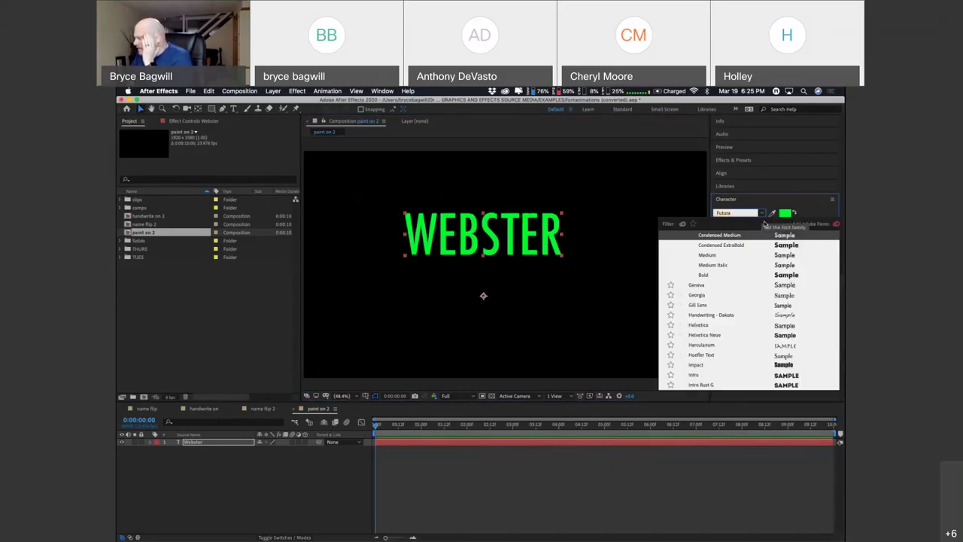
{"action": "left_click", "coordinate": [787, 316]}
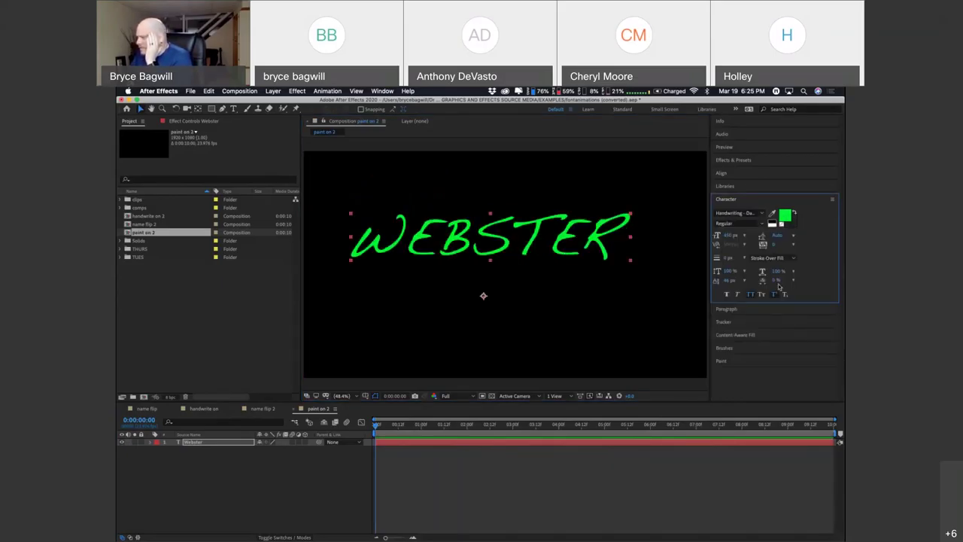
{"action": "left_click", "coordinate": [761, 225]}
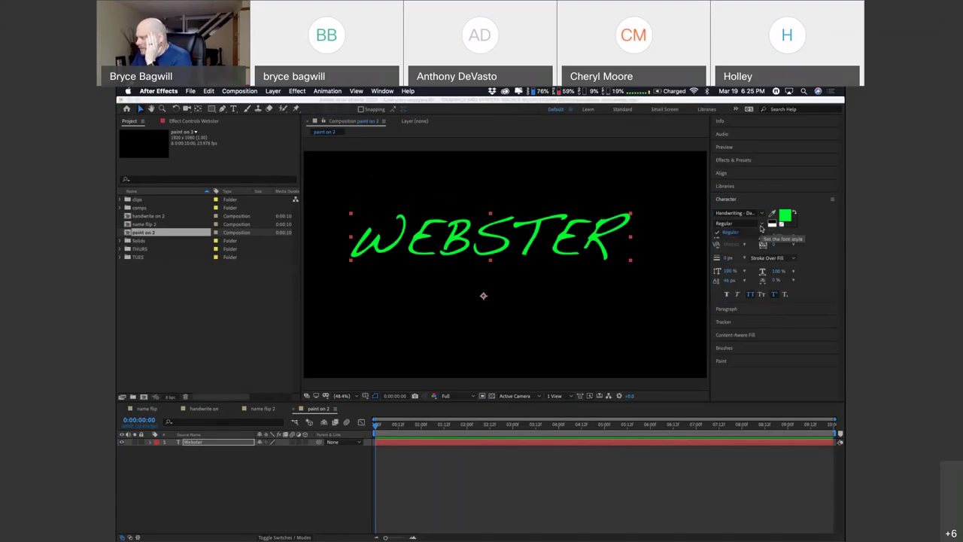
{"action": "left_click", "coordinate": [762, 228]}
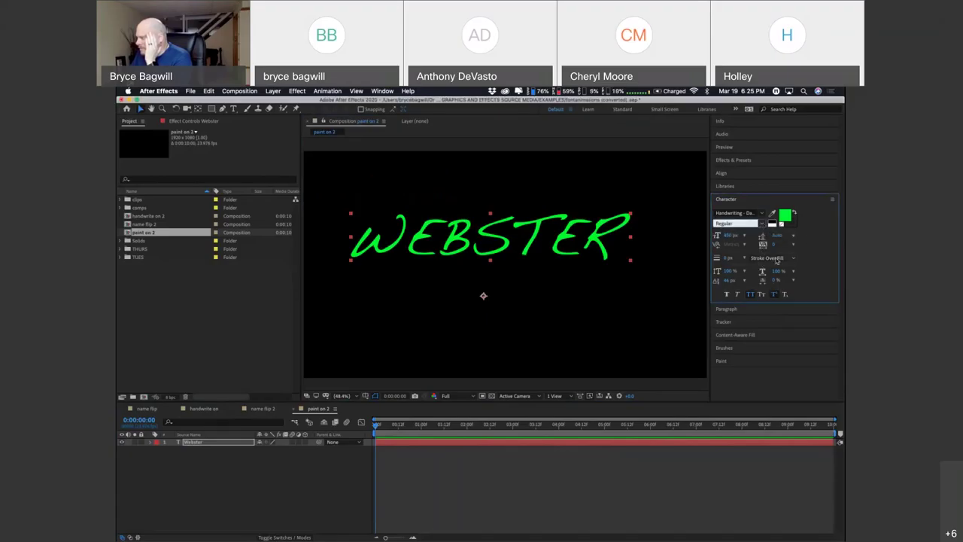
{"action": "left_click", "coordinate": [763, 214]}
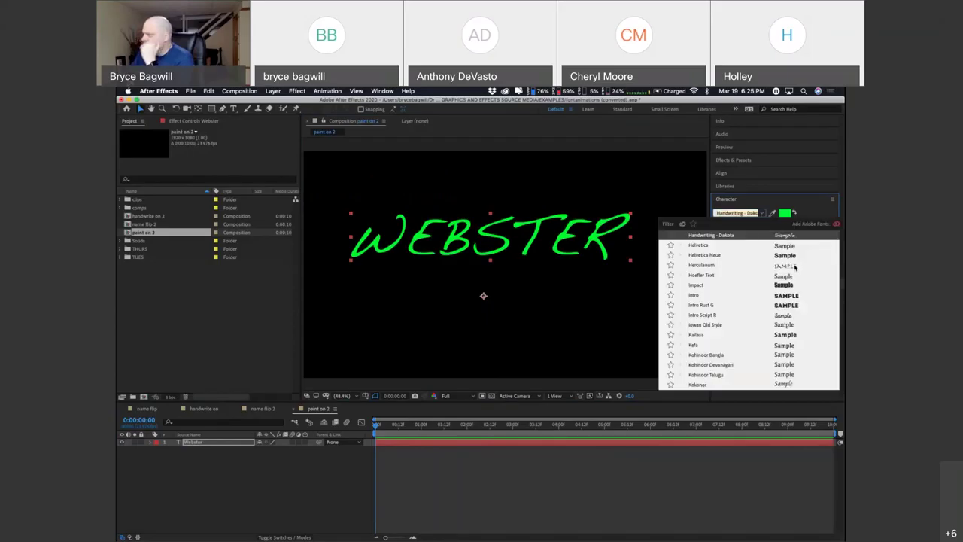
{"action": "scroll", "coordinate": [794, 268], "scroll_direction": "up", "scroll_amount": 3}
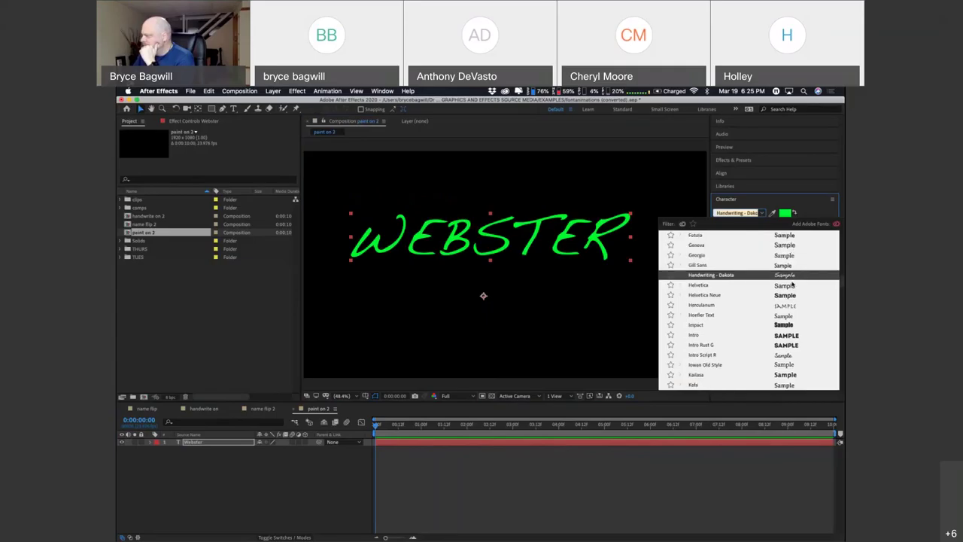
{"action": "scroll", "coordinate": [793, 284], "scroll_direction": "up", "scroll_amount": 10}
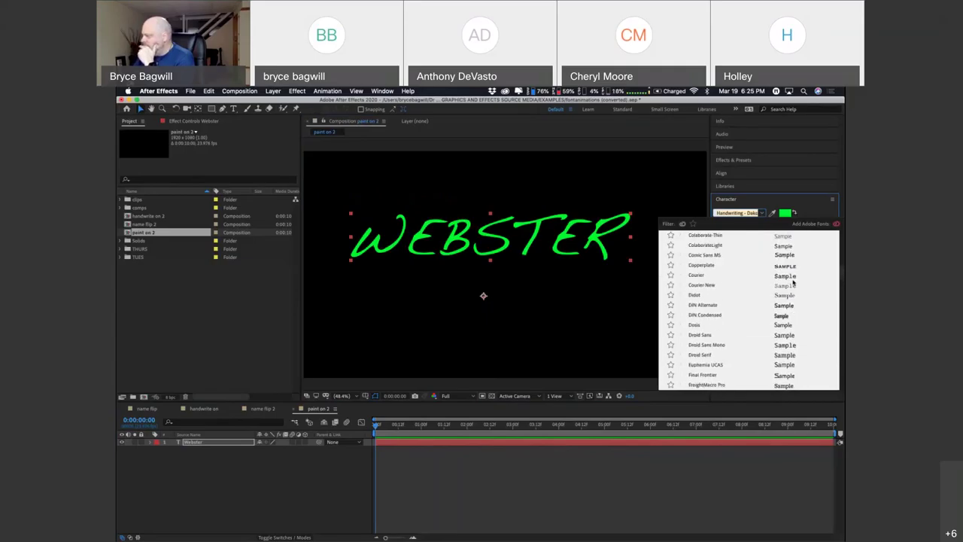
{"action": "left_click", "coordinate": [787, 255]}
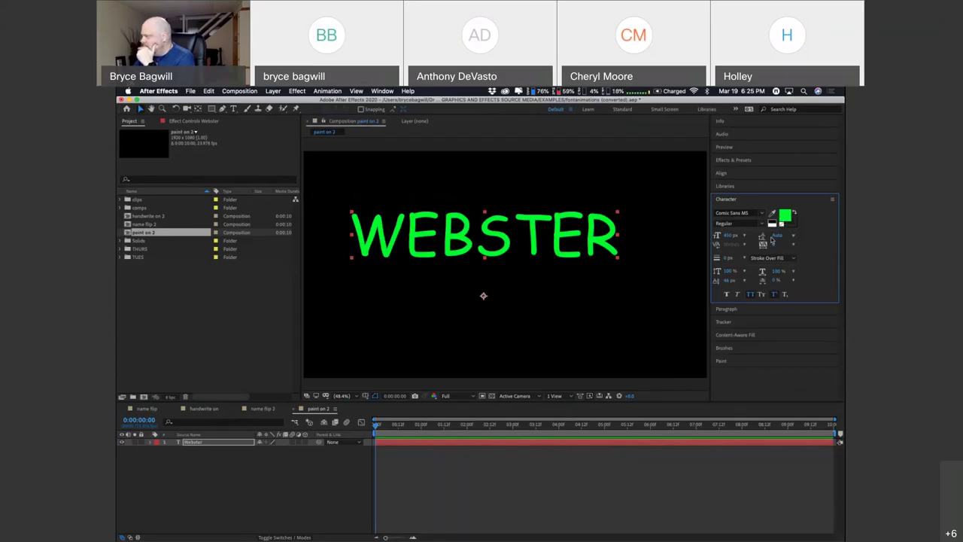
Try Snell Roundhand and Papyrus, then set the title font to Intro Script R
{"action": "left_click", "coordinate": [762, 213]}
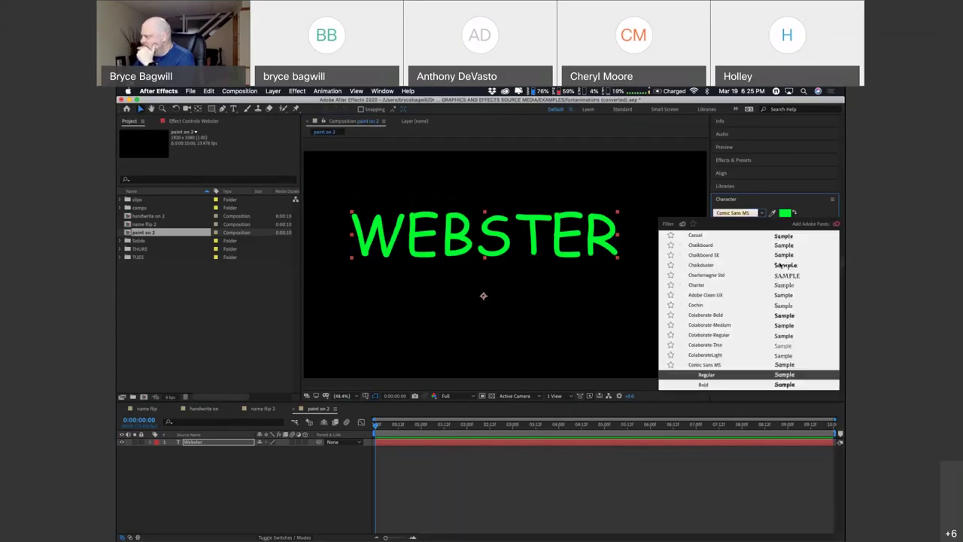
{"action": "scroll", "coordinate": [782, 275], "scroll_direction": "up", "scroll_amount": 10}
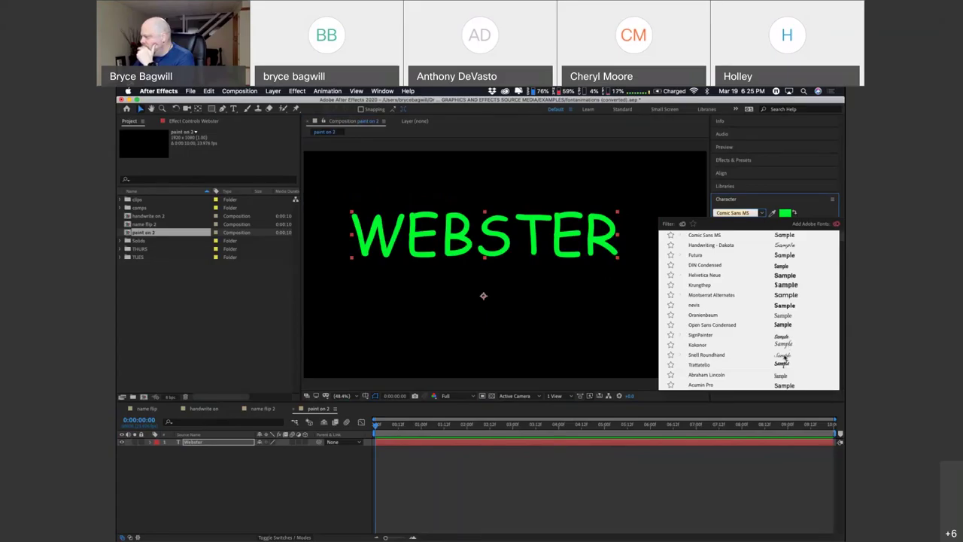
{"action": "left_click", "coordinate": [785, 355]}
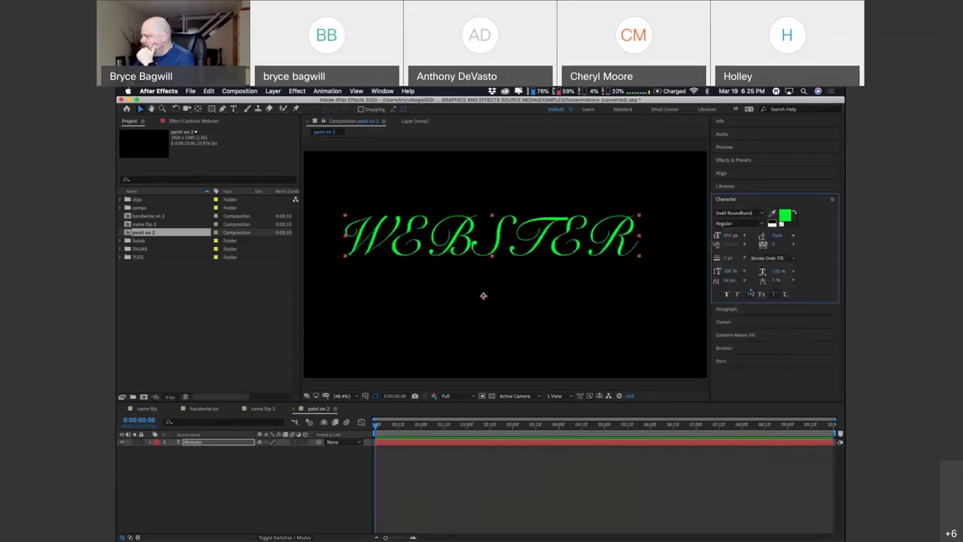
{"action": "left_click", "coordinate": [760, 213]}
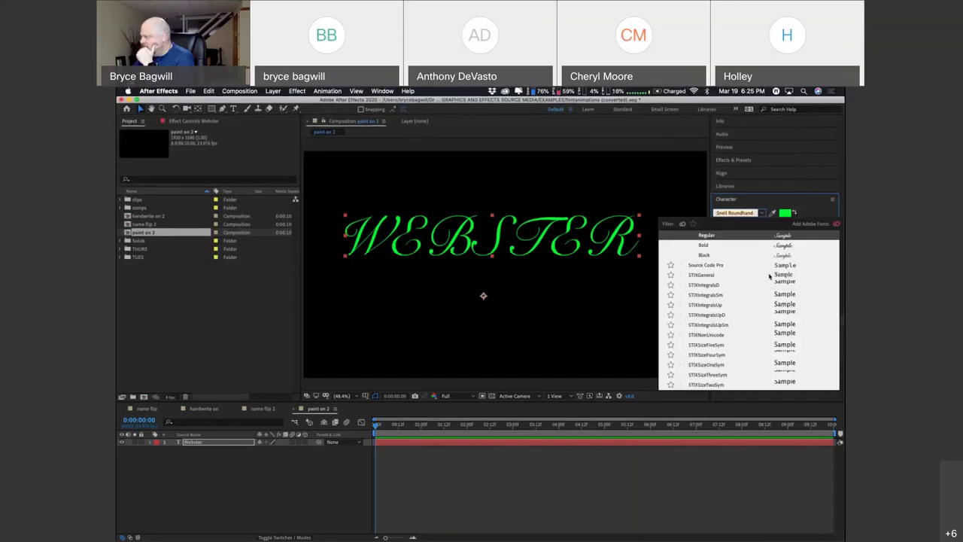
{"action": "scroll", "coordinate": [775, 285], "scroll_direction": "up", "scroll_amount": 10}
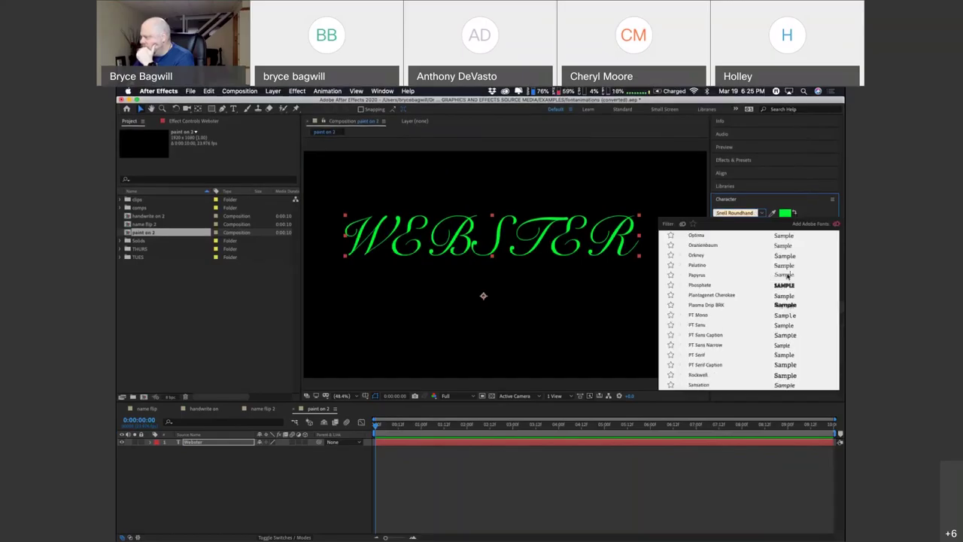
{"action": "left_click", "coordinate": [788, 276]}
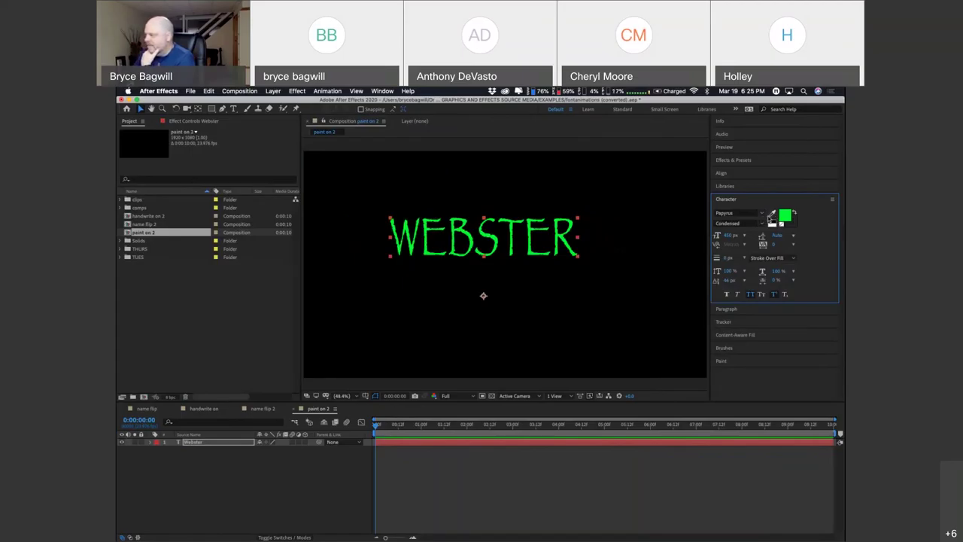
{"action": "left_click", "coordinate": [763, 213]}
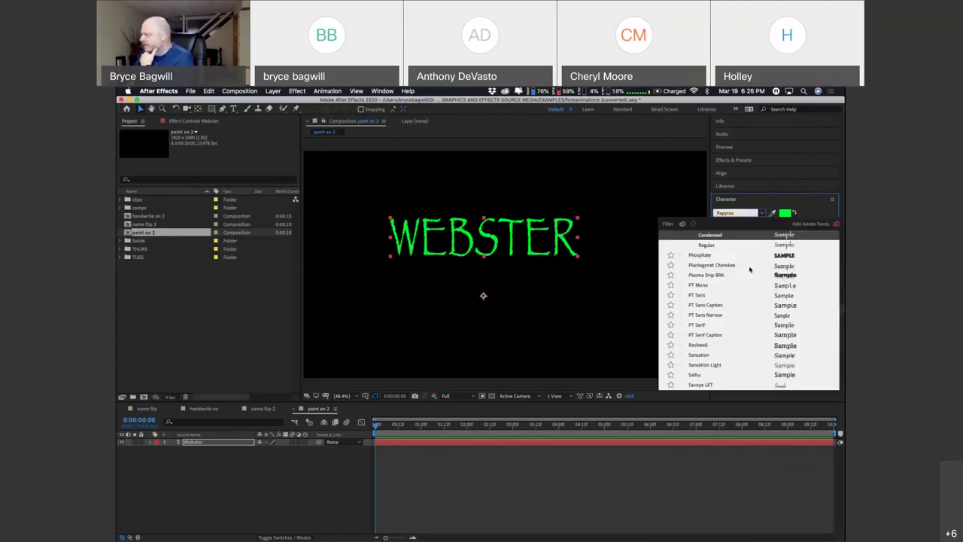
{"action": "scroll", "coordinate": [783, 313], "scroll_direction": "up", "scroll_amount": 10}
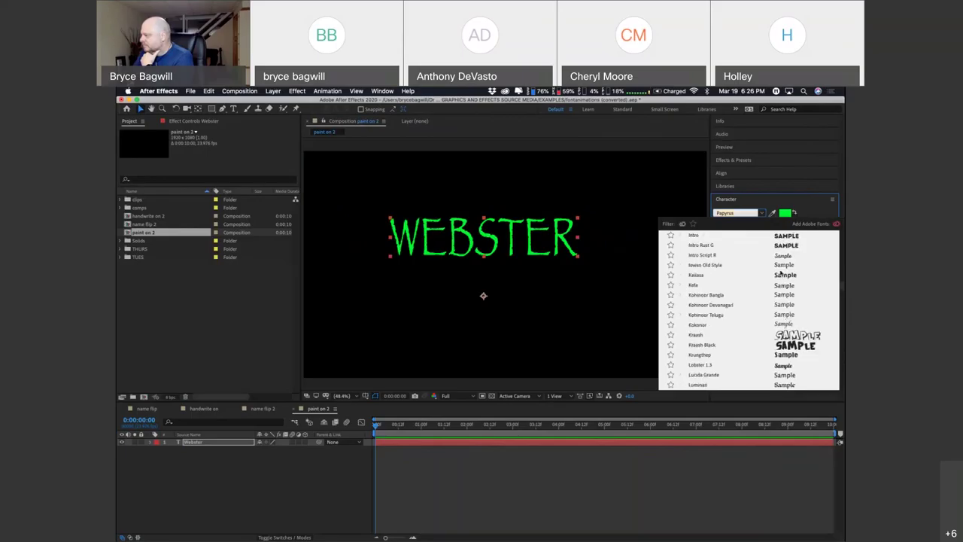
{"action": "left_click", "coordinate": [784, 257]}
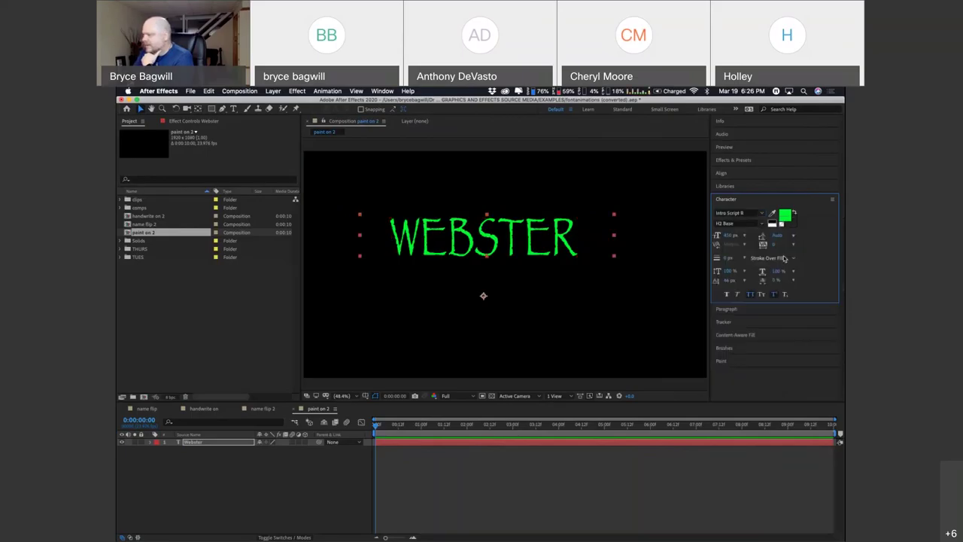
Switch the title to mixed-case Webster and align it to the composition's vertical and horizontal centre
{"action": "left_click", "coordinate": [773, 295]}
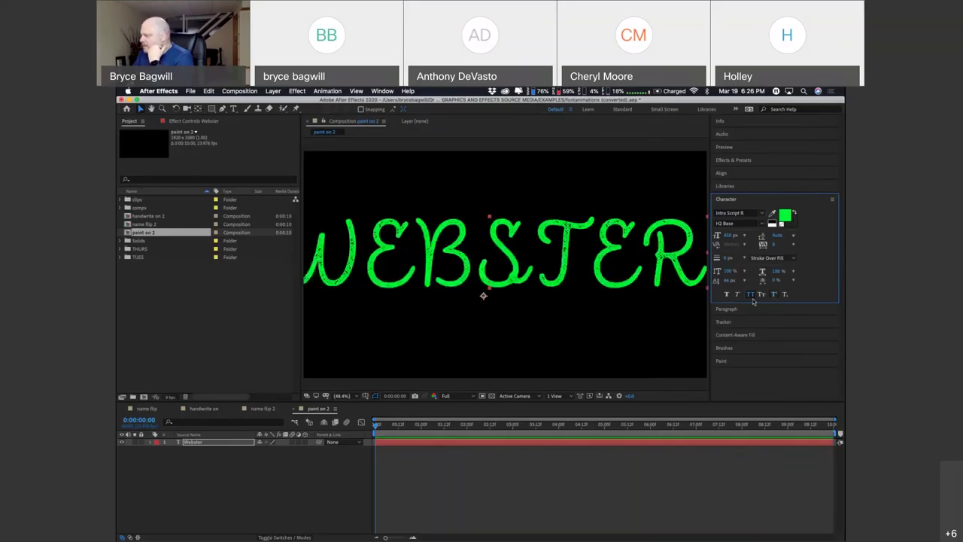
{"action": "left_click", "coordinate": [750, 296]}
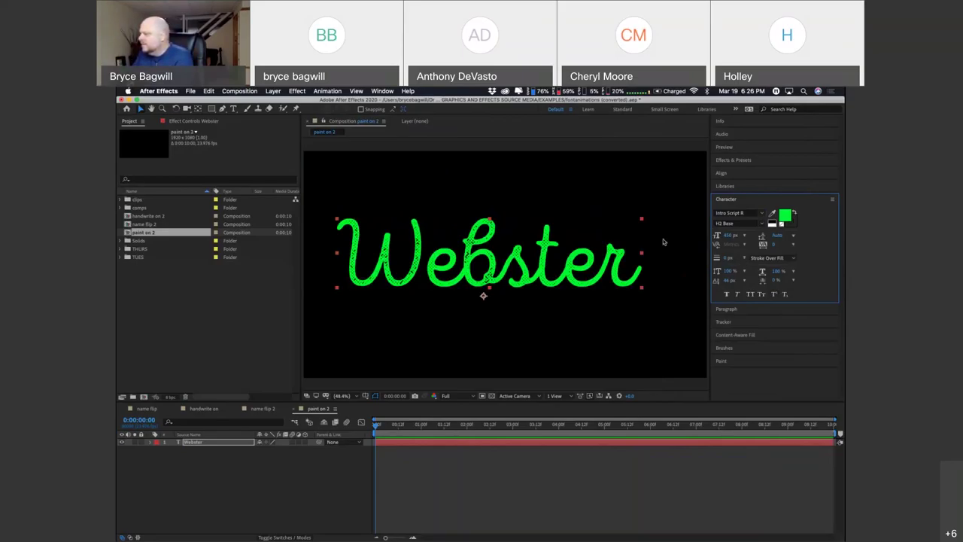
{"action": "left_click", "coordinate": [750, 174]}
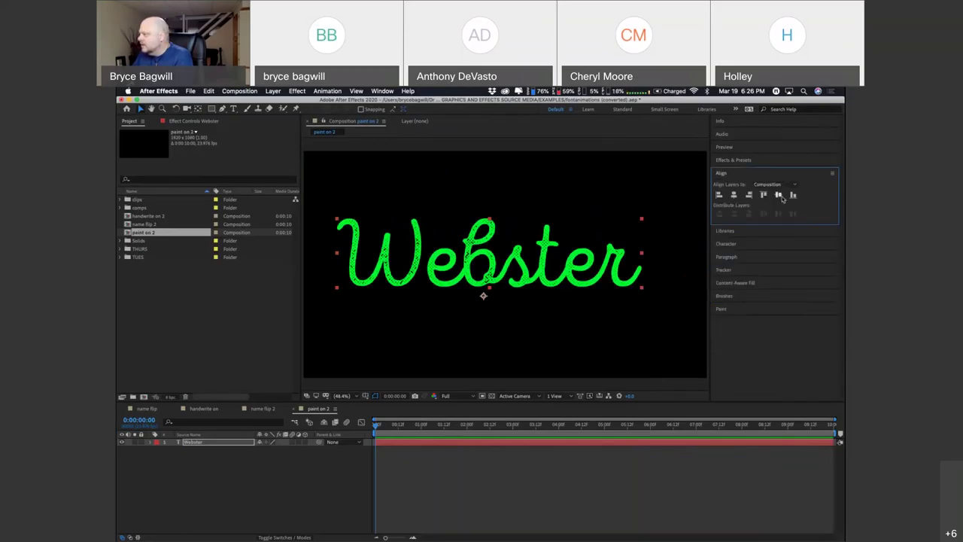
{"action": "left_click", "coordinate": [780, 196]}
{"action": "left_click", "coordinate": [734, 197]}
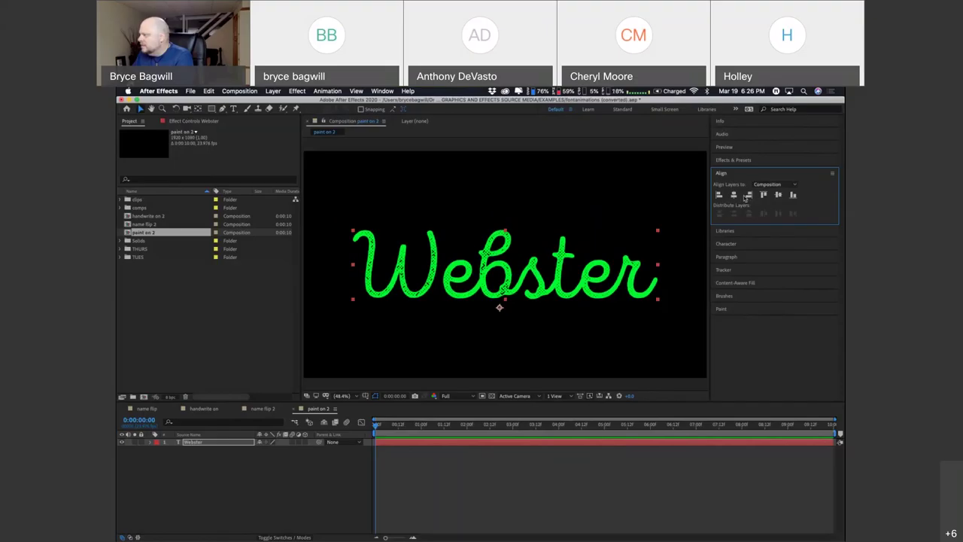
Change the Webster fill colour from green to a light lavender purple
{"action": "left_click", "coordinate": [741, 246]}
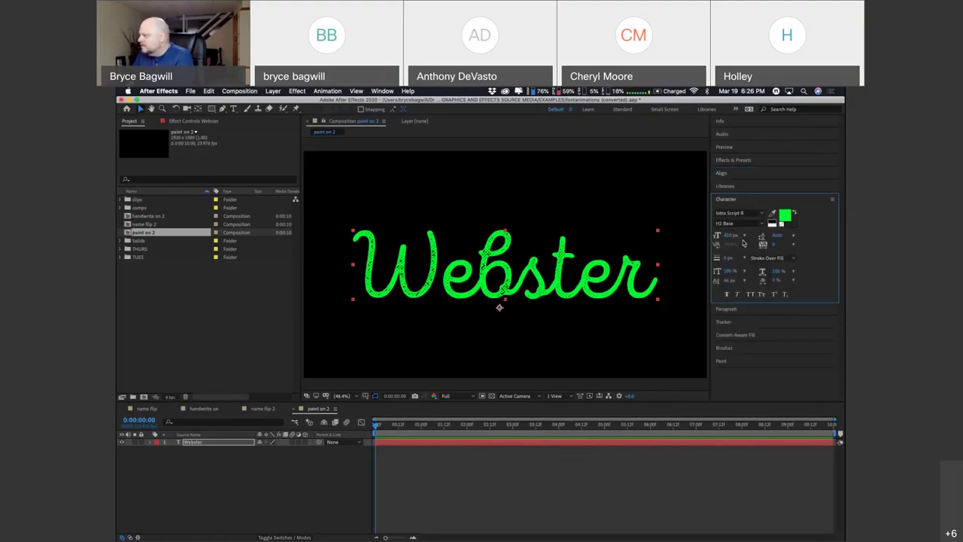
{"action": "left_click", "coordinate": [783, 218]}
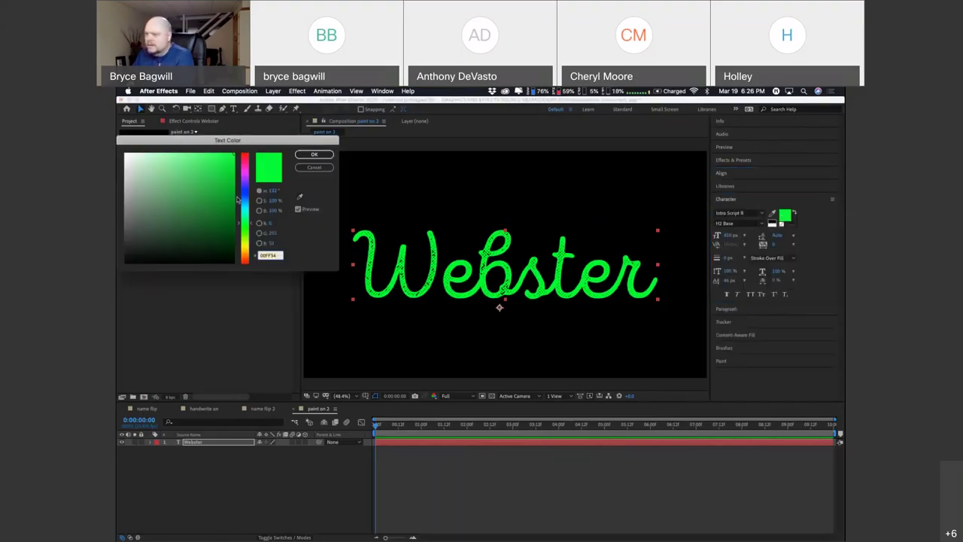
{"action": "left_click", "coordinate": [249, 182]}
{"action": "left_click_drag", "start_coordinate": [249, 183], "coordinate": [249, 180]}
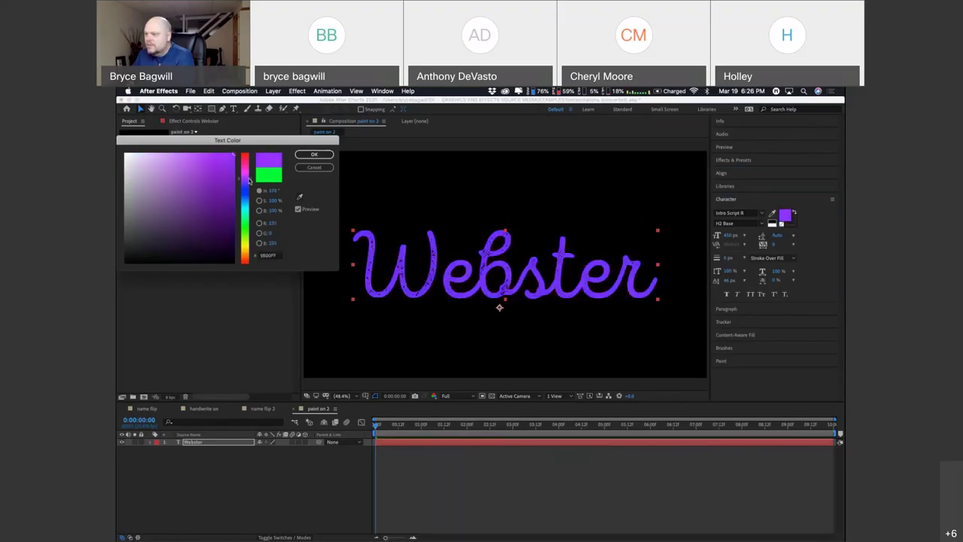
{"action": "left_click", "coordinate": [231, 155]}
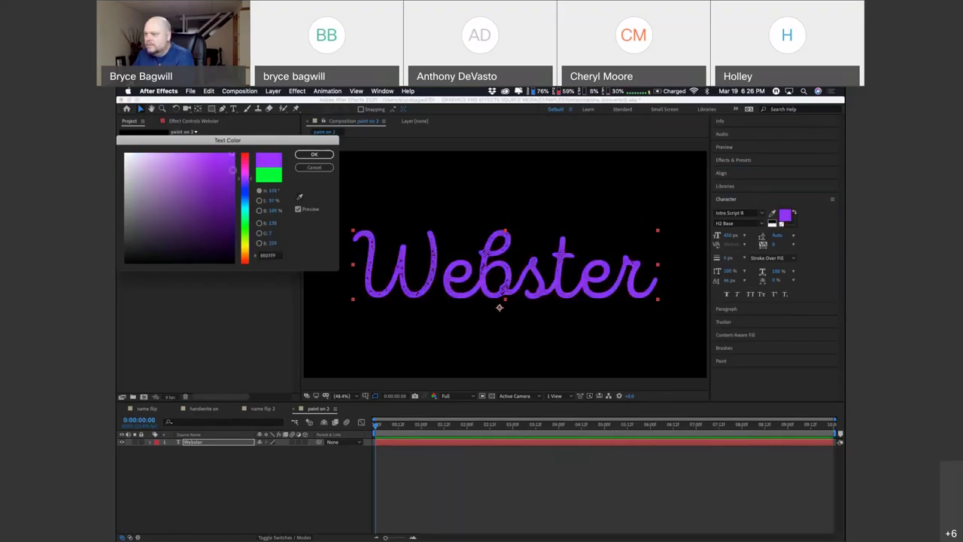
{"action": "left_click", "coordinate": [172, 154]}
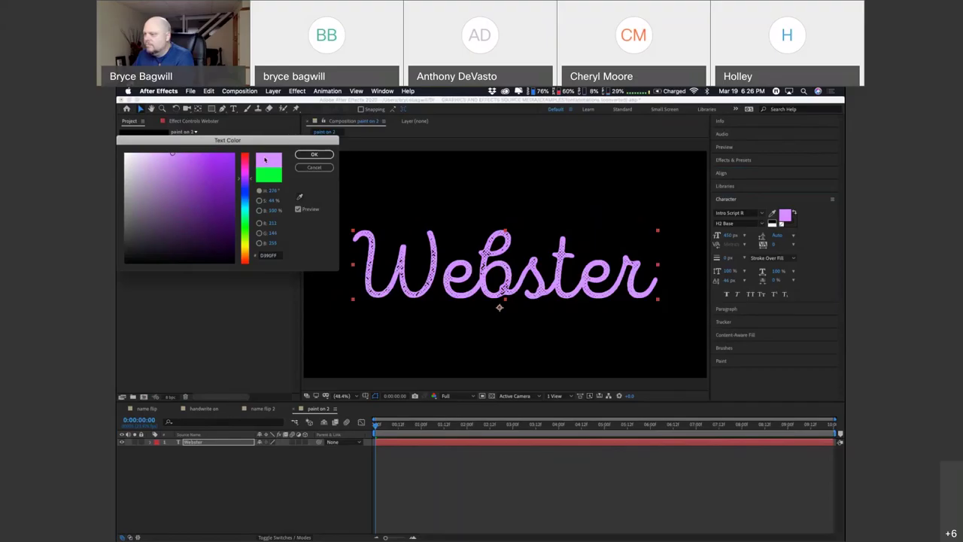
{"action": "left_click", "coordinate": [315, 154]}
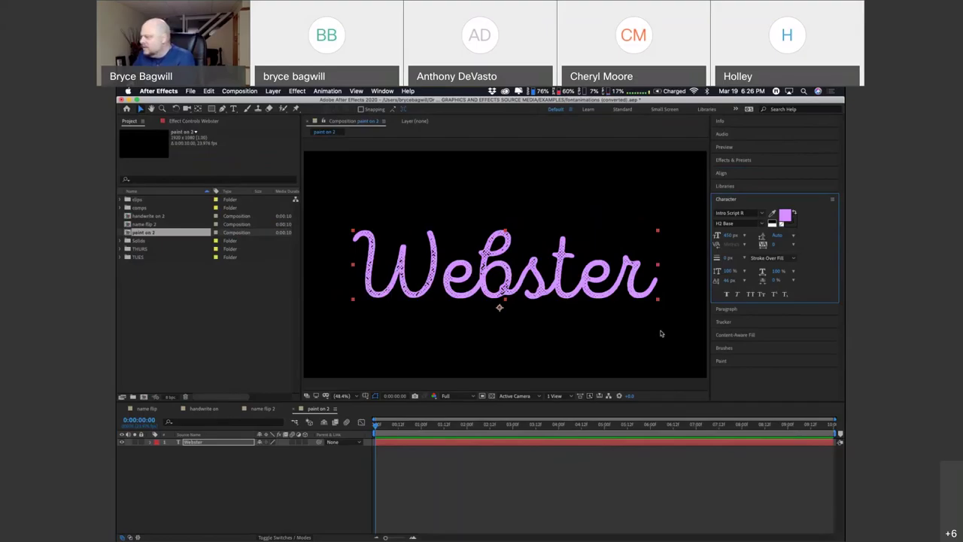
Try the Didot font on the Webster title
{"action": "left_click", "coordinate": [763, 213]}
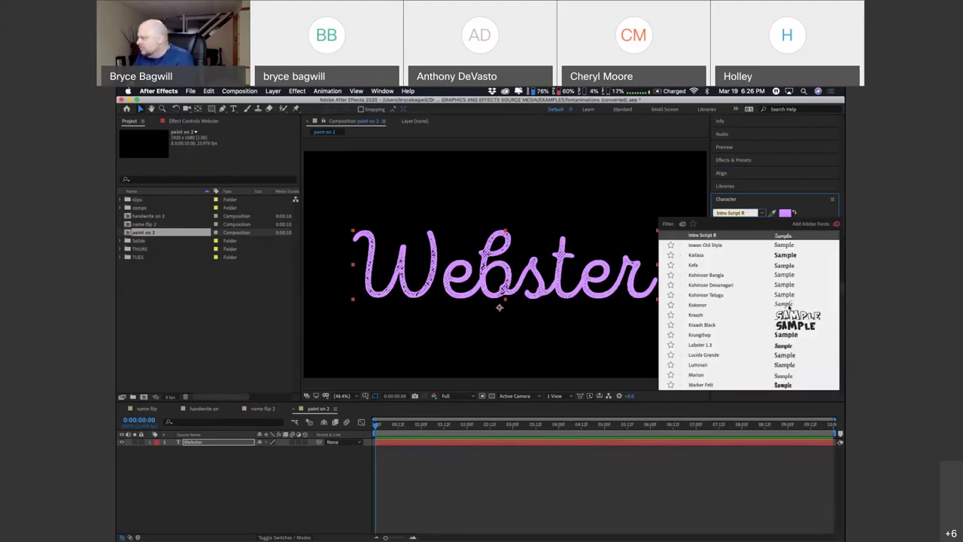
{"action": "key", "text": "Escape"}
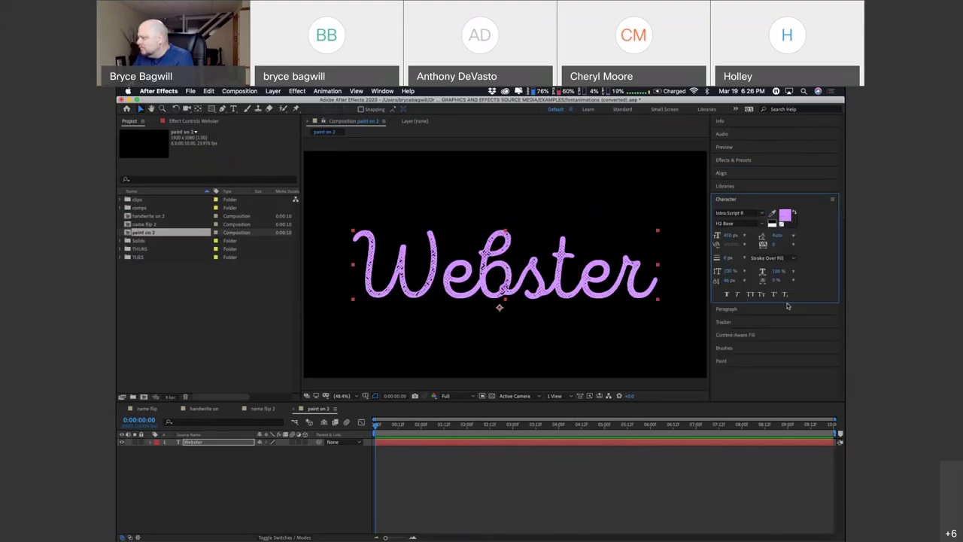
{"action": "left_click", "coordinate": [556, 292]}
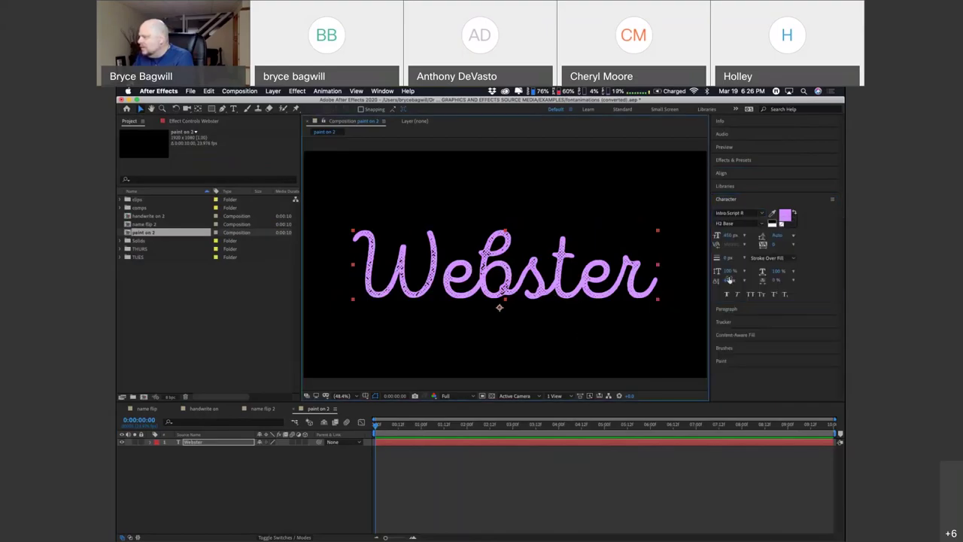
{"action": "left_click", "coordinate": [763, 213]}
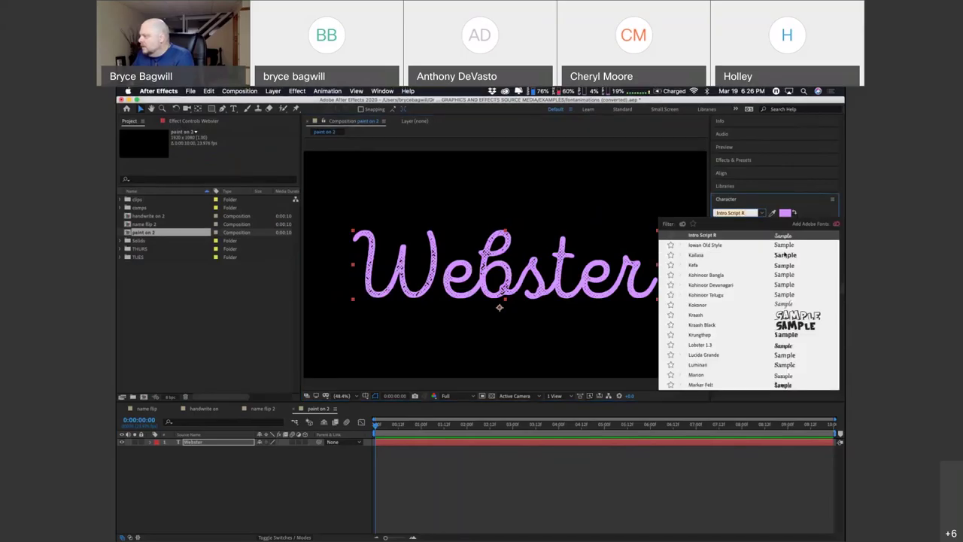
{"action": "scroll", "coordinate": [785, 256], "scroll_direction": "up", "scroll_amount": 5}
{"action": "left_click", "coordinate": [784, 257]}
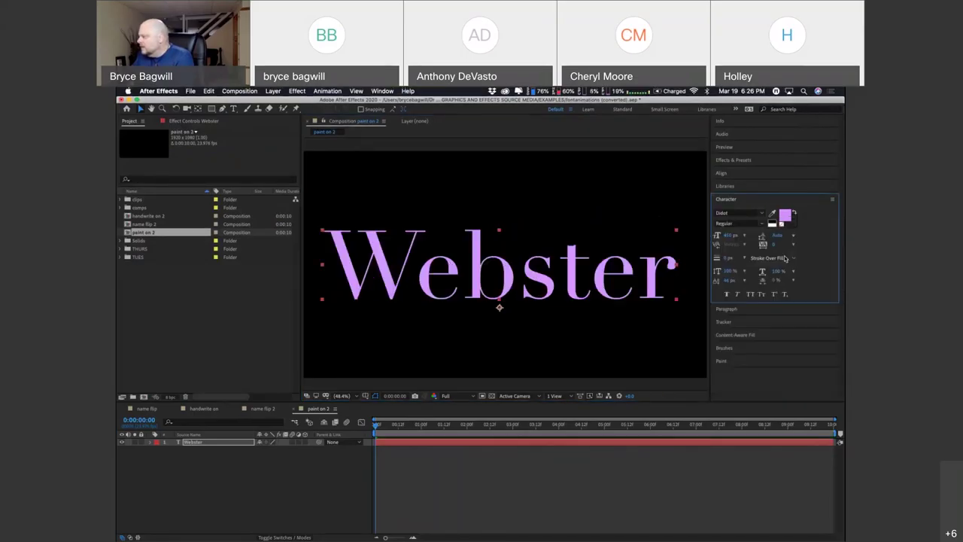
Try Snell Roundhand and Skia, then set the title back to Intro Script R
{"action": "left_click", "coordinate": [762, 214]}
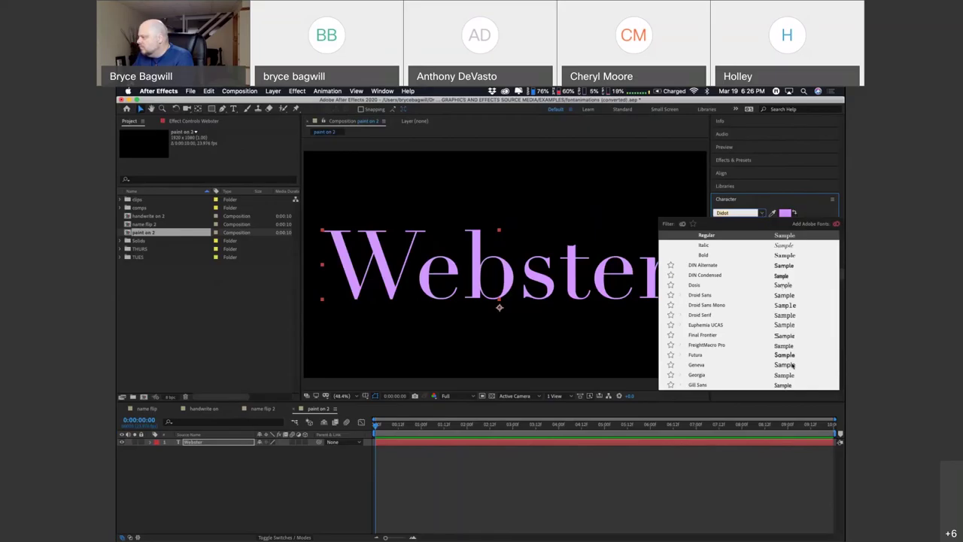
{"action": "scroll", "coordinate": [791, 354], "scroll_direction": "down", "scroll_amount": 10}
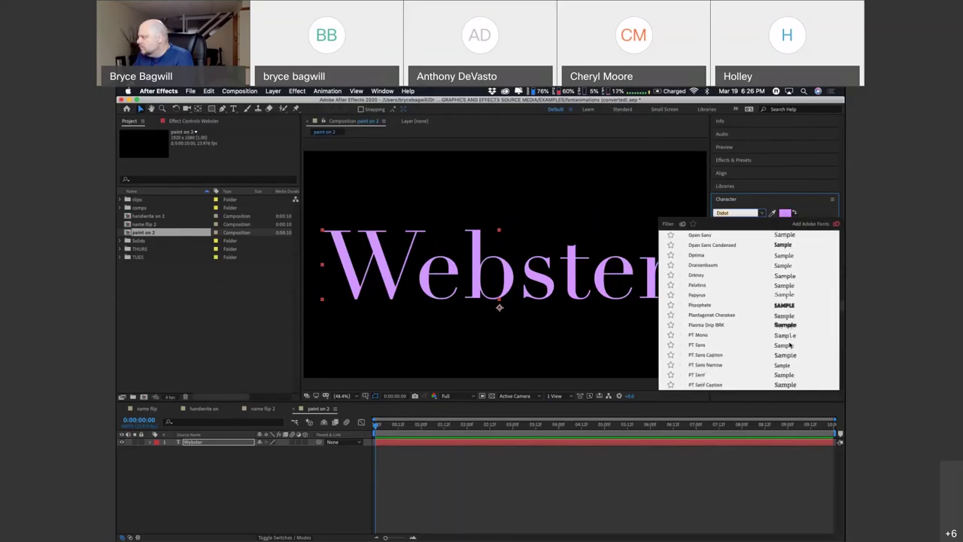
{"action": "scroll", "coordinate": [790, 345], "scroll_direction": "down", "scroll_amount": 5}
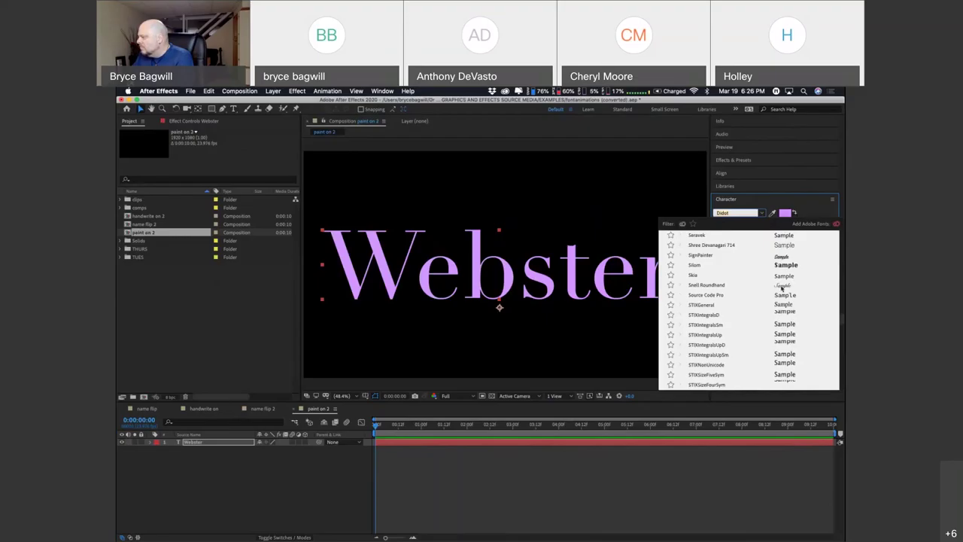
{"action": "left_click", "coordinate": [783, 287]}
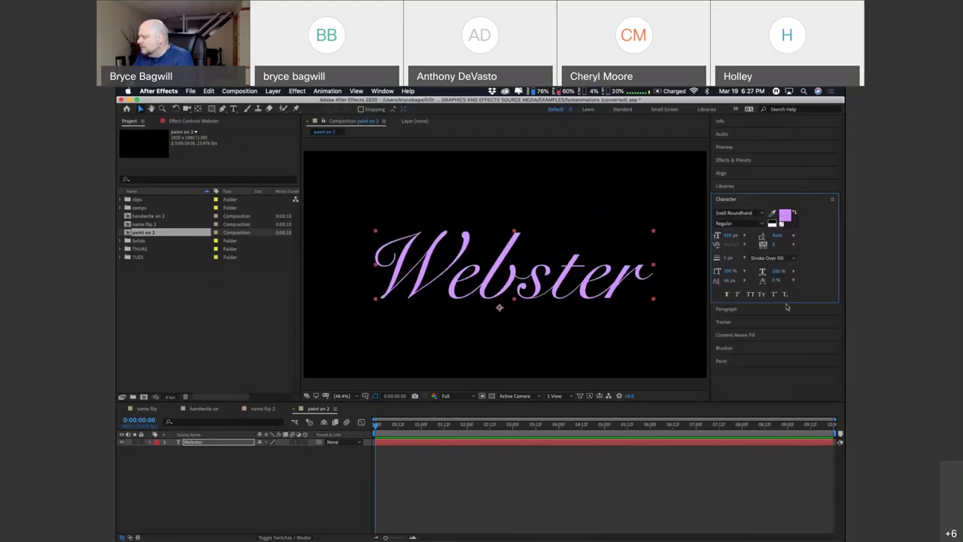
{"action": "left_click", "coordinate": [763, 213]}
{"action": "scroll", "coordinate": [786, 308], "scroll_direction": "up", "scroll_amount": 4}
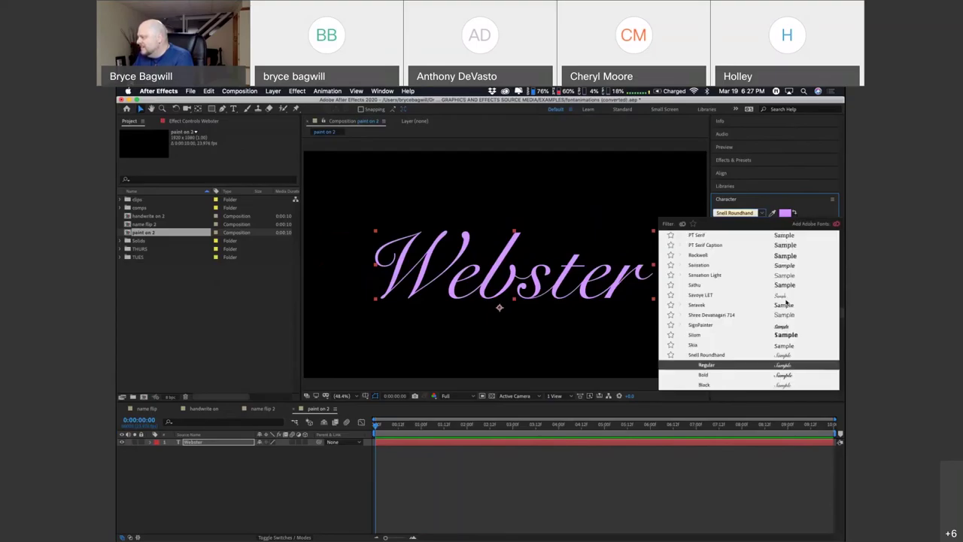
{"action": "left_click", "coordinate": [789, 346]}
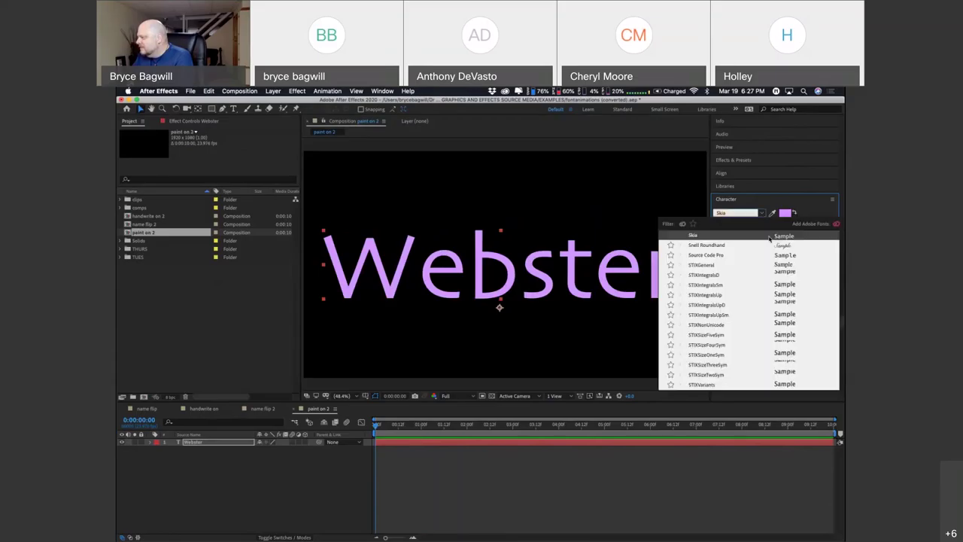
{"action": "left_click", "coordinate": [788, 248]}
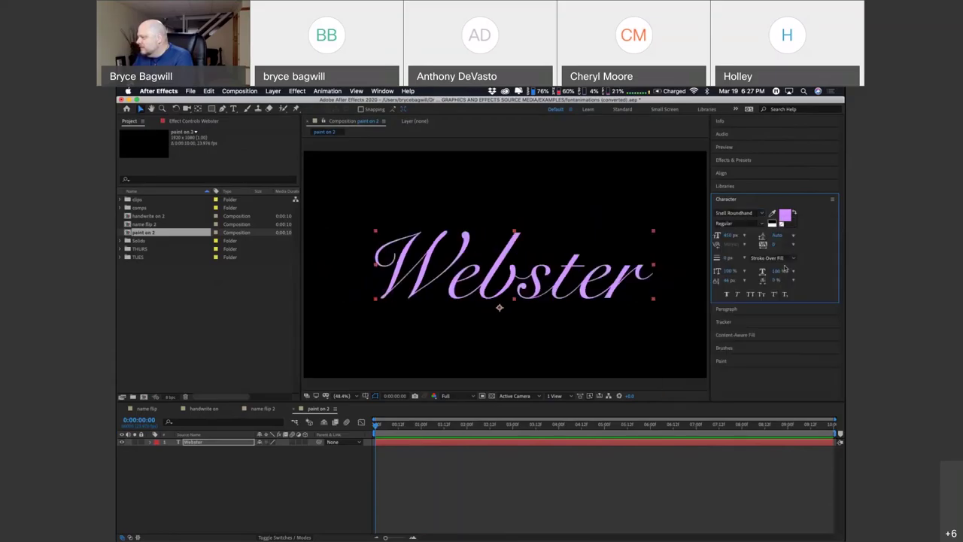
{"action": "left_click", "coordinate": [761, 213]}
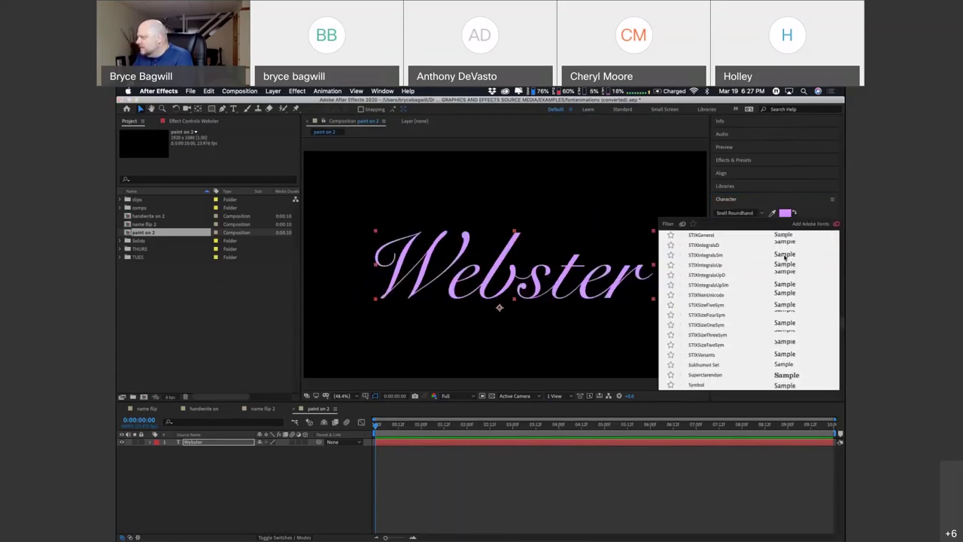
{"action": "scroll", "coordinate": [785, 258], "scroll_direction": "up", "scroll_amount": 15}
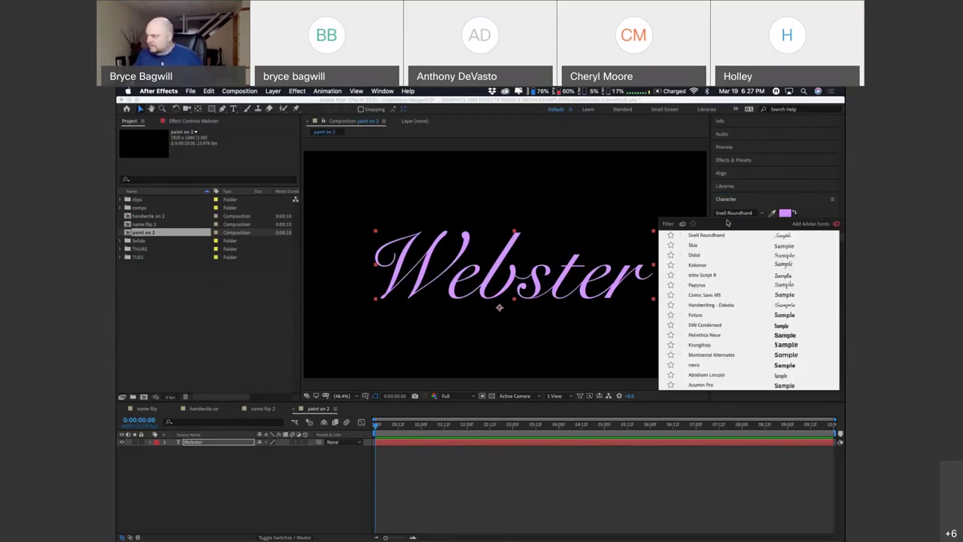
{"action": "left_click", "coordinate": [743, 201]}
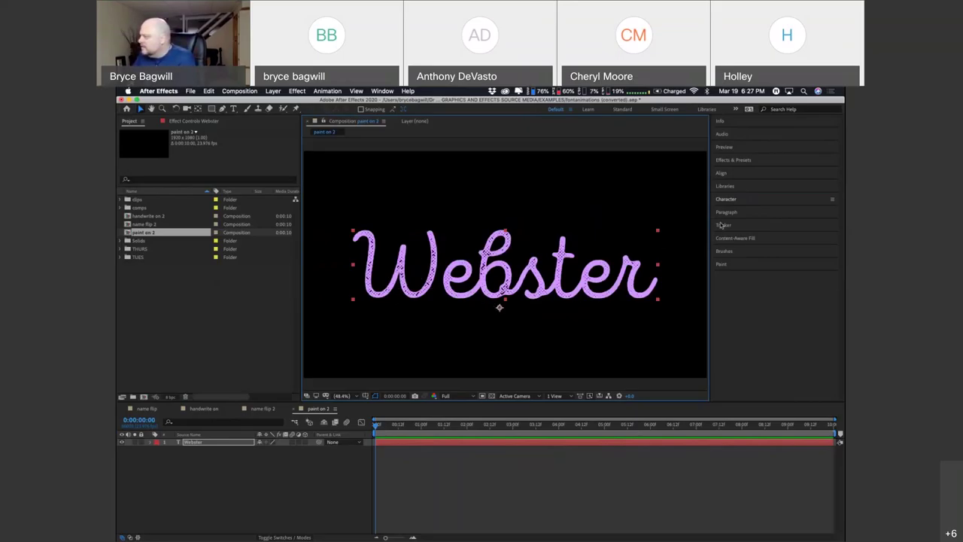
Check the font style in the Character panel, select the Webster layer, and choose the Pen tool
{"action": "left_click", "coordinate": [725, 199]}
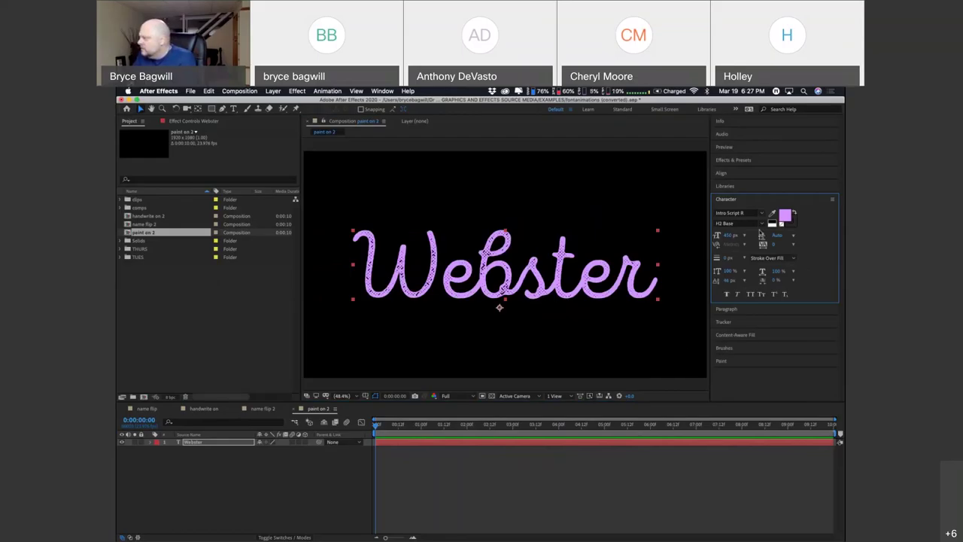
{"action": "left_click", "coordinate": [736, 223]}
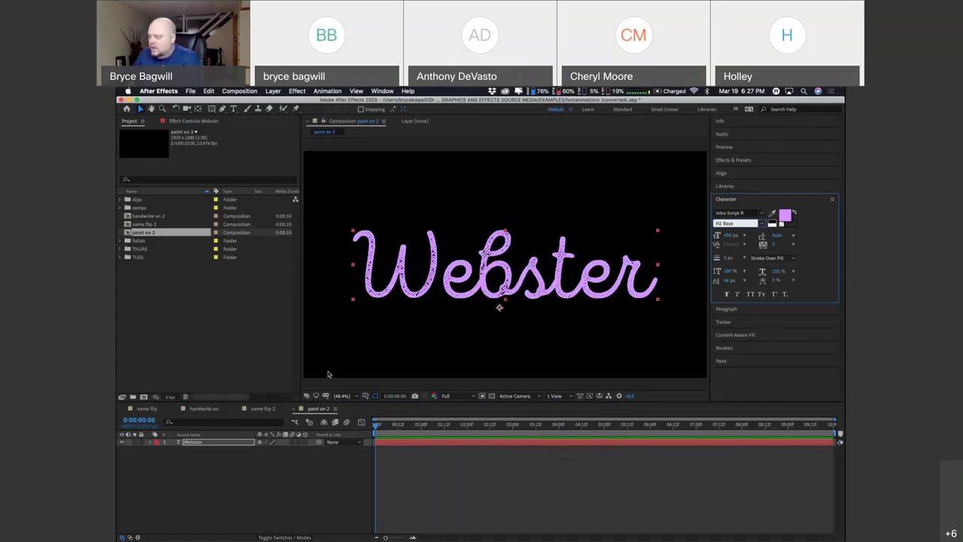
{"action": "left_click", "coordinate": [228, 445]}
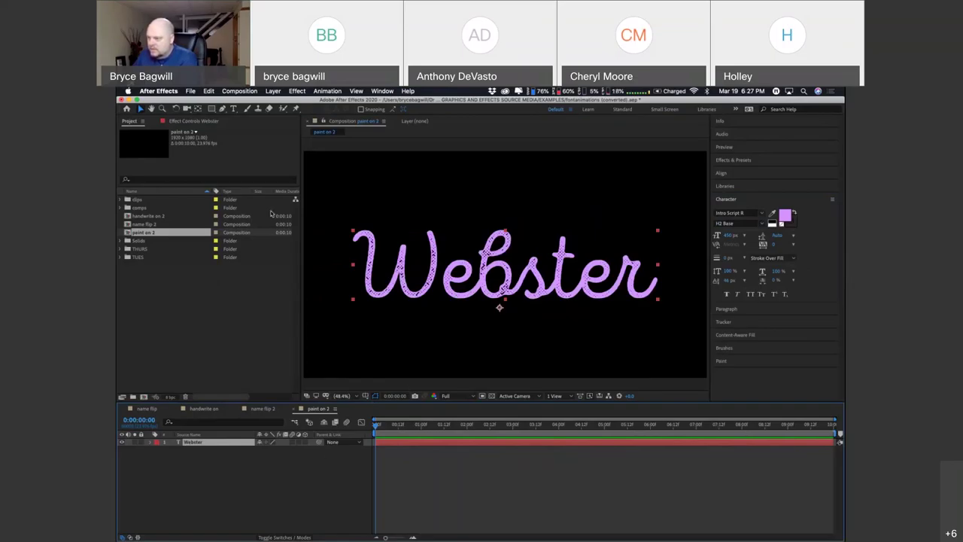
{"action": "left_click", "coordinate": [223, 109]}
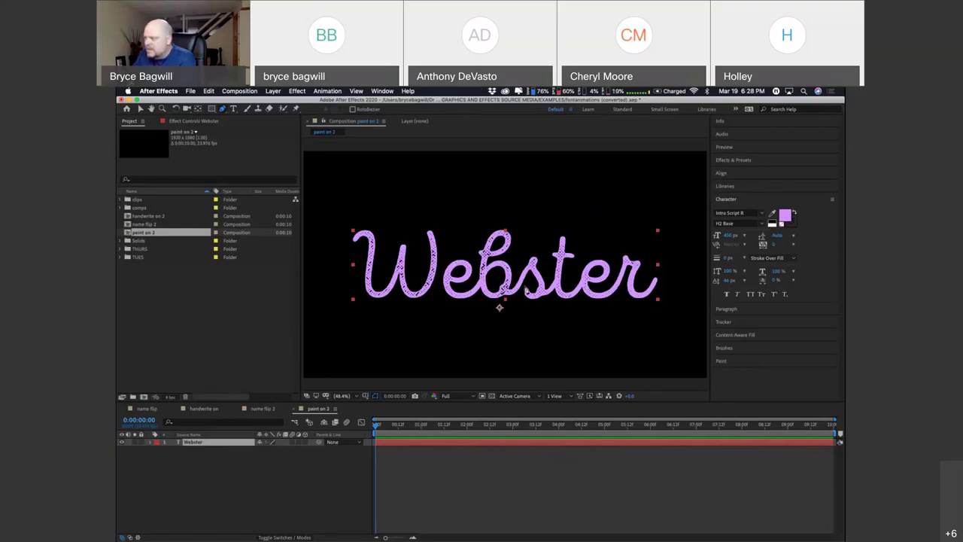
Place mask points down and up the W's strokes, ending with a curved point at the W–e join
{"action": "left_click", "coordinate": [354, 238]}
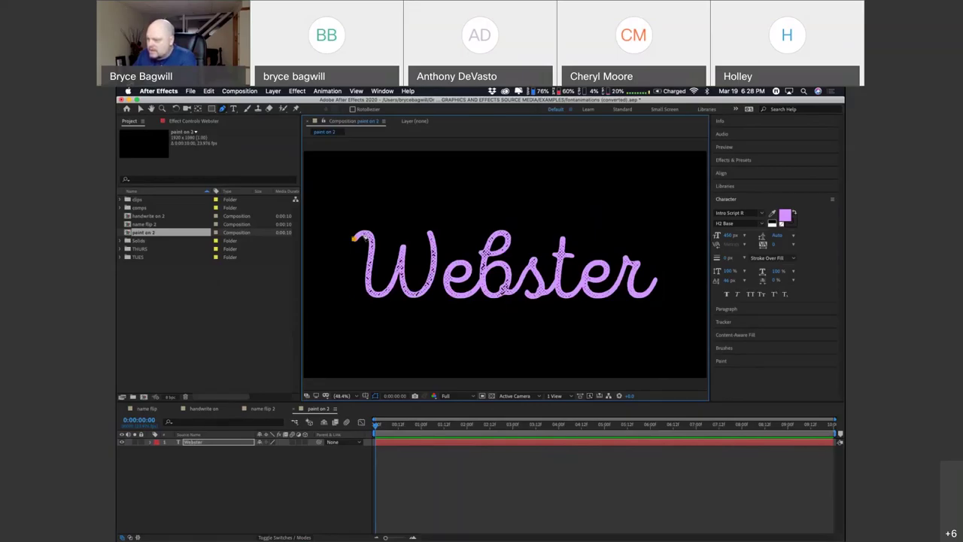
{"action": "left_click", "coordinate": [369, 238]}
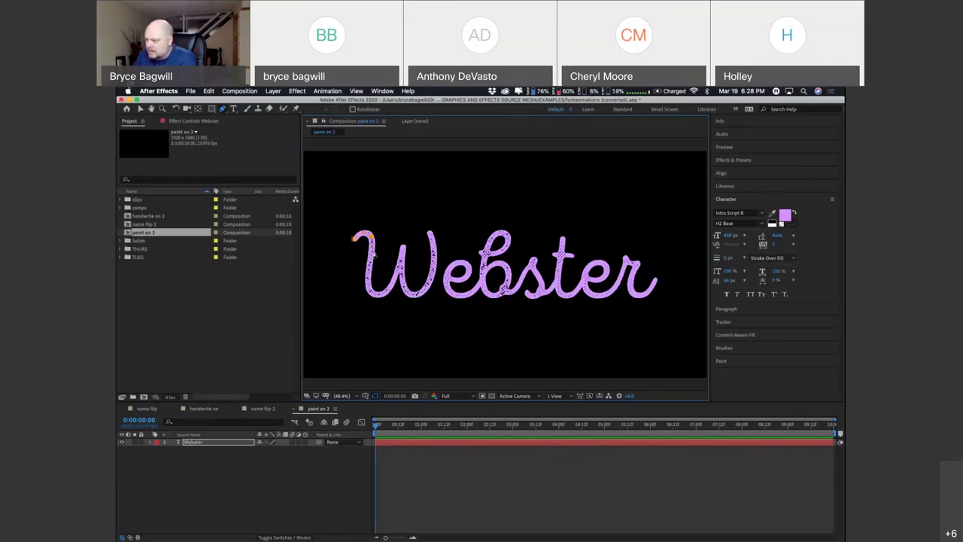
{"action": "left_click", "coordinate": [371, 274]}
{"action": "left_click", "coordinate": [378, 295]}
{"action": "left_click", "coordinate": [393, 294]}
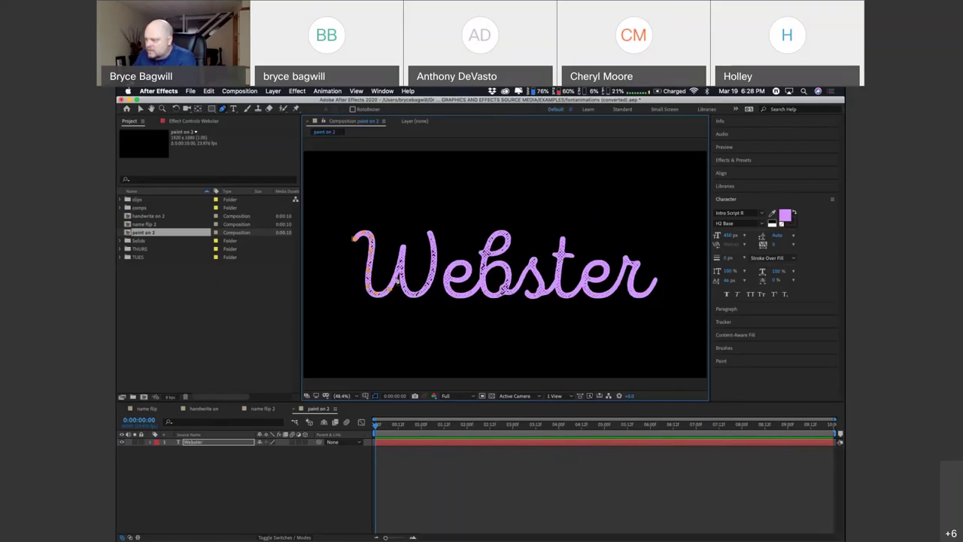
{"action": "left_click", "coordinate": [405, 250]}
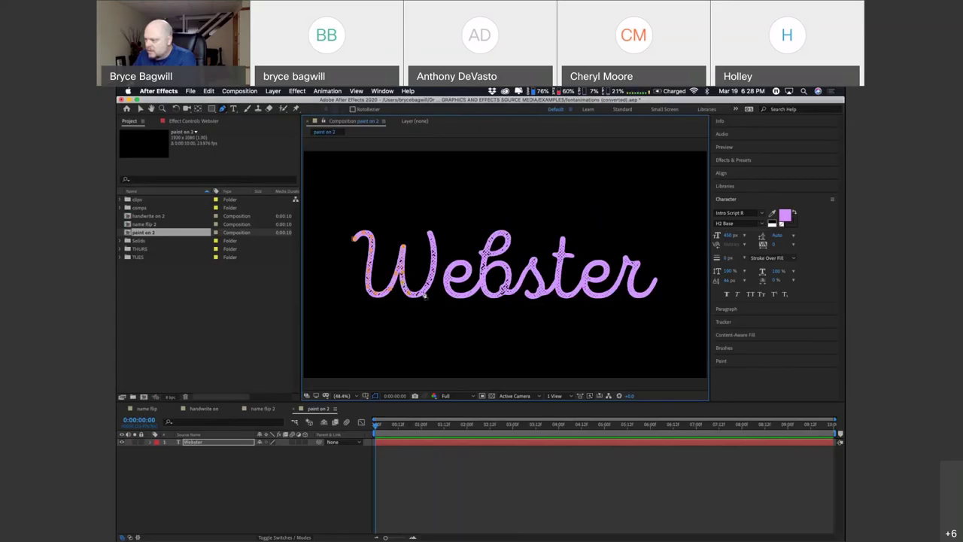
{"action": "left_click", "coordinate": [437, 245]}
{"action": "mouse_move", "coordinate": [447, 280]}
{"action": "left_mouse_down"}
{"action": "mouse_move", "coordinate": [463, 286]}
{"action": "mouse_move", "coordinate": [470, 276]}
{"action": "mouse_move", "coordinate": [451, 272]}
{"action": "left_mouse_up"}
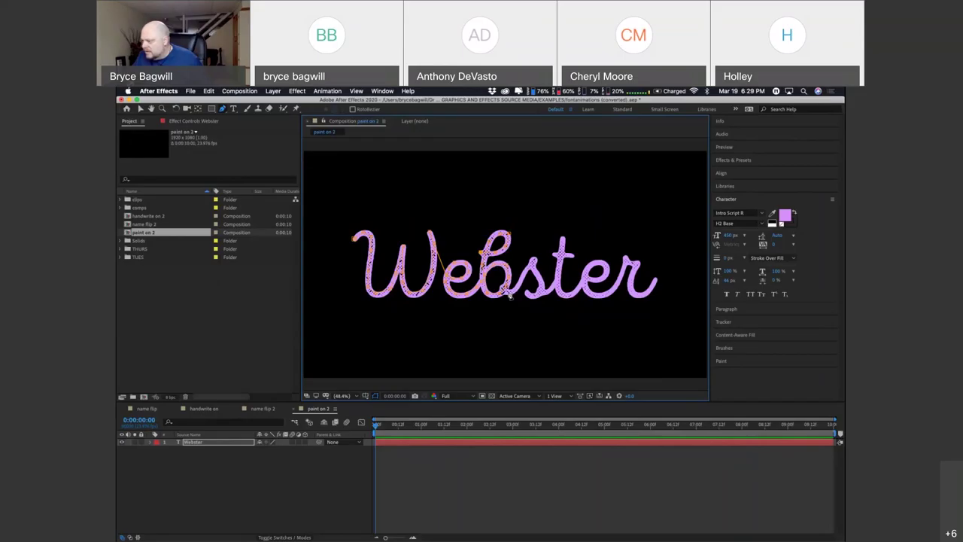
Extend the mask with points inside the b and on the t, then select the Webster layer
{"action": "left_click", "coordinate": [507, 292]}
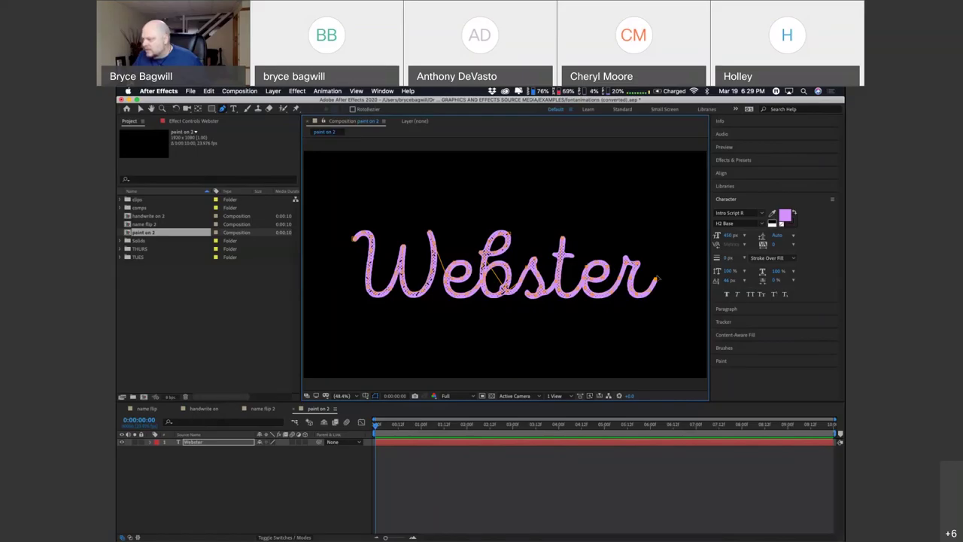
{"action": "left_click", "coordinate": [578, 256]}
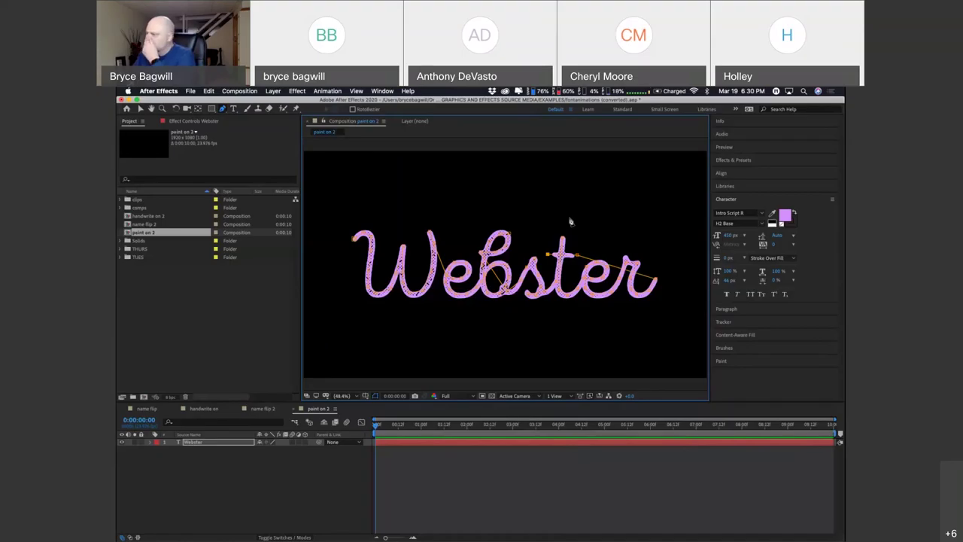
{"action": "left_click", "coordinate": [203, 444]}
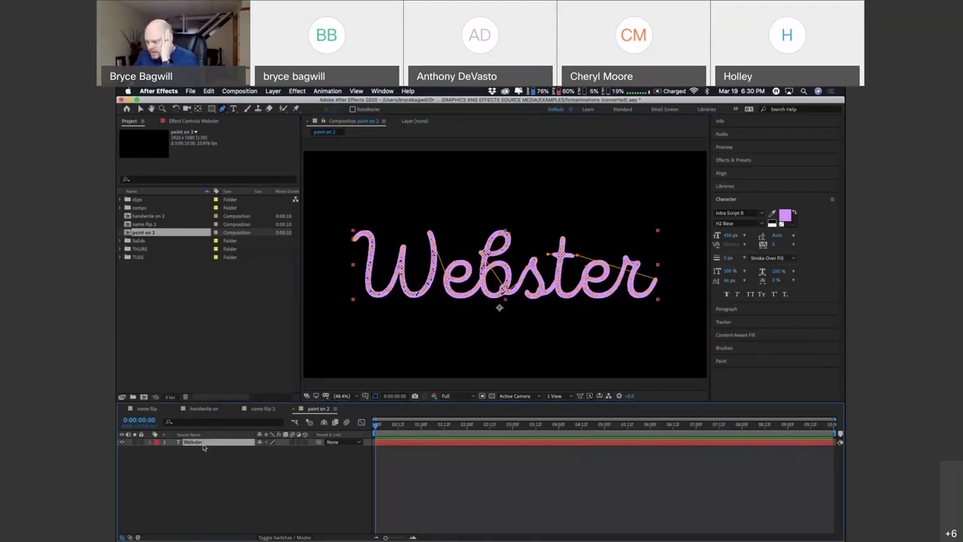
Reveal Mask 1 with M and select its Mask Path property
{"action": "key", "text": "m"}
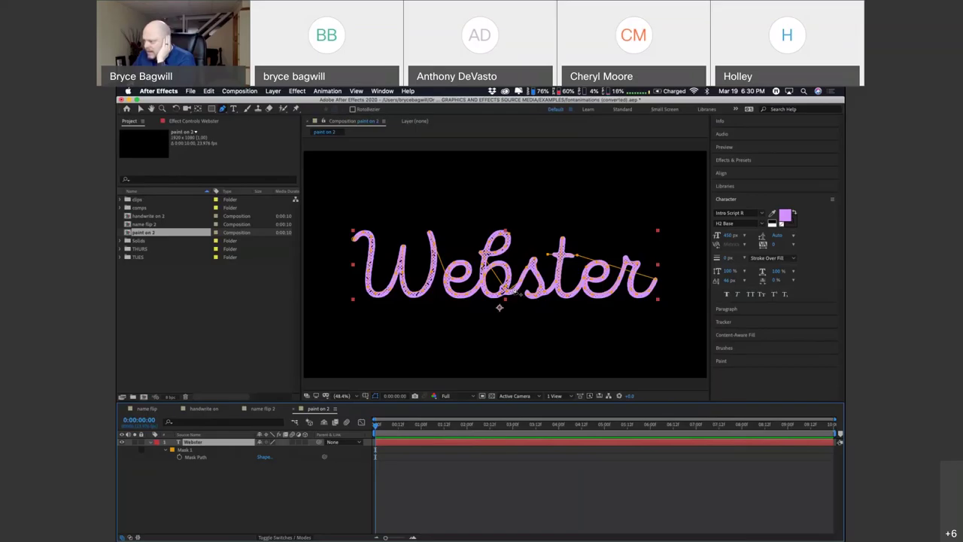
{"action": "left_click", "coordinate": [513, 291]}
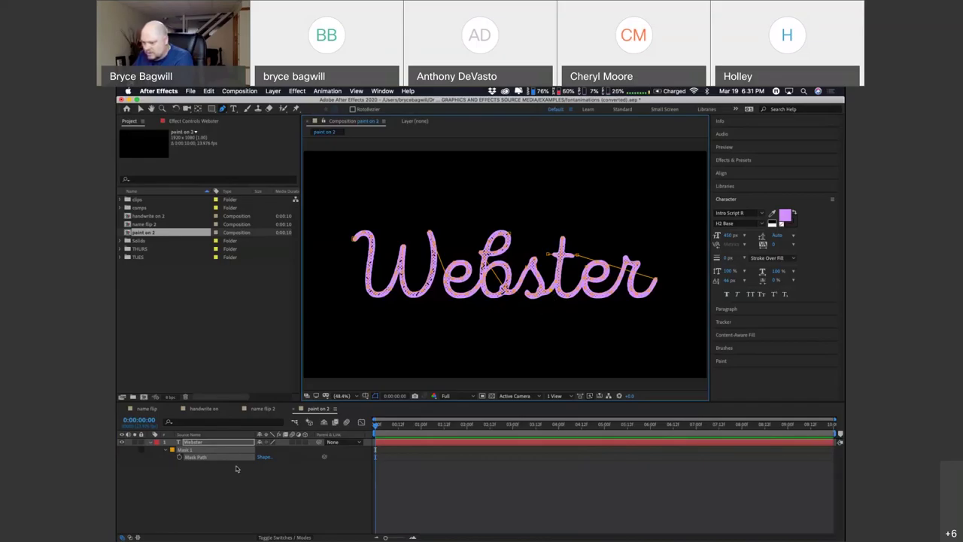
{"action": "left_click", "coordinate": [218, 444]}
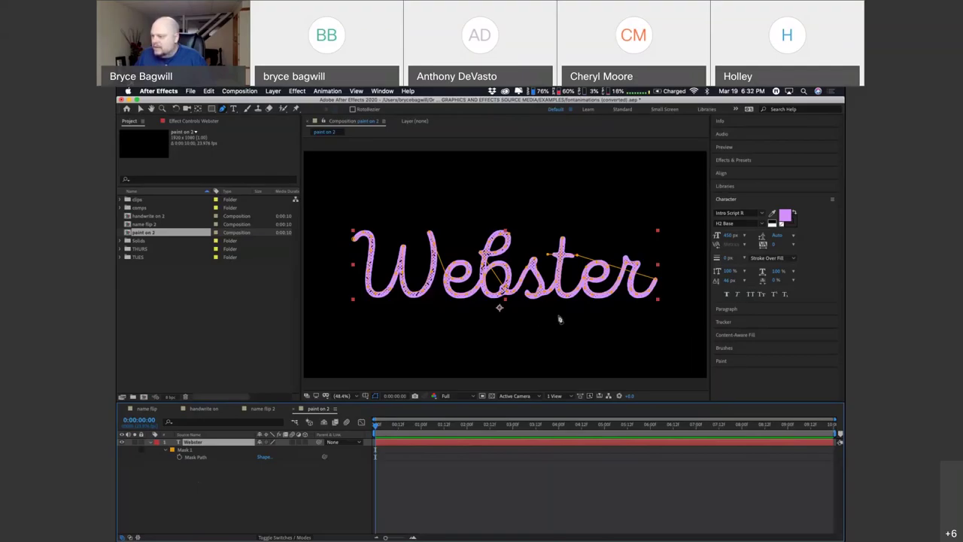
Search Effects & Presets for 'stroke' and apply Generate > Stroke to the Webster layer
{"action": "left_click", "coordinate": [733, 162]}
{"action": "left_click", "coordinate": [735, 171]}
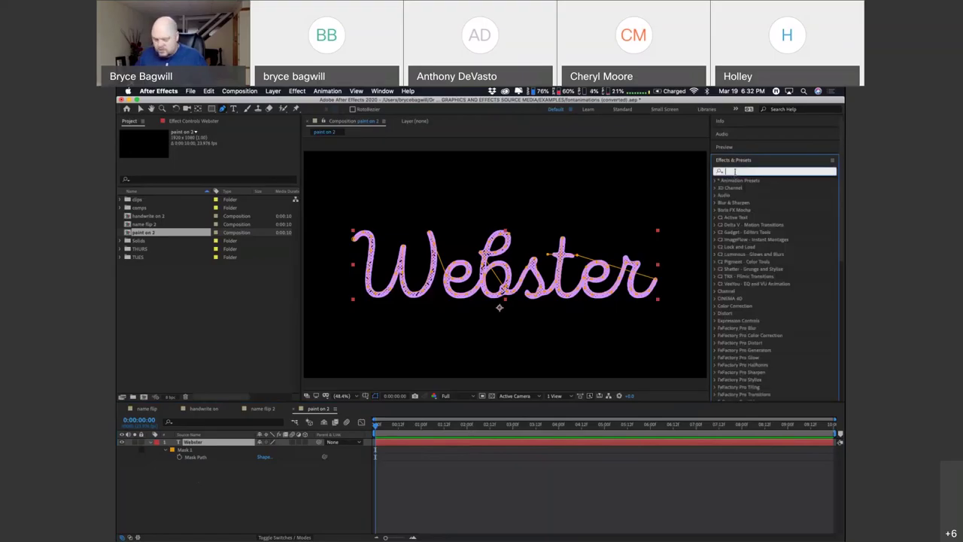
{"action": "type", "text": "stroke"}
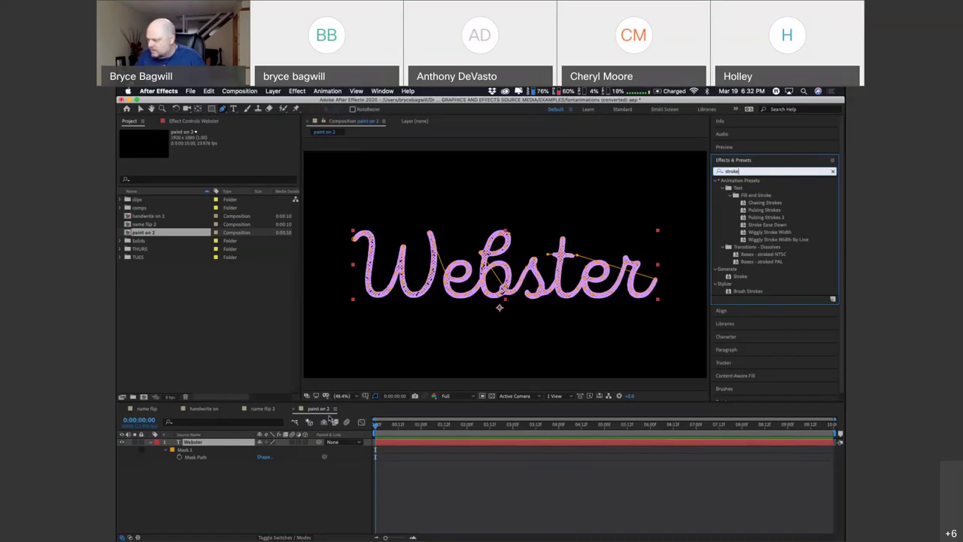
{"action": "double_click", "coordinate": [743, 280]}
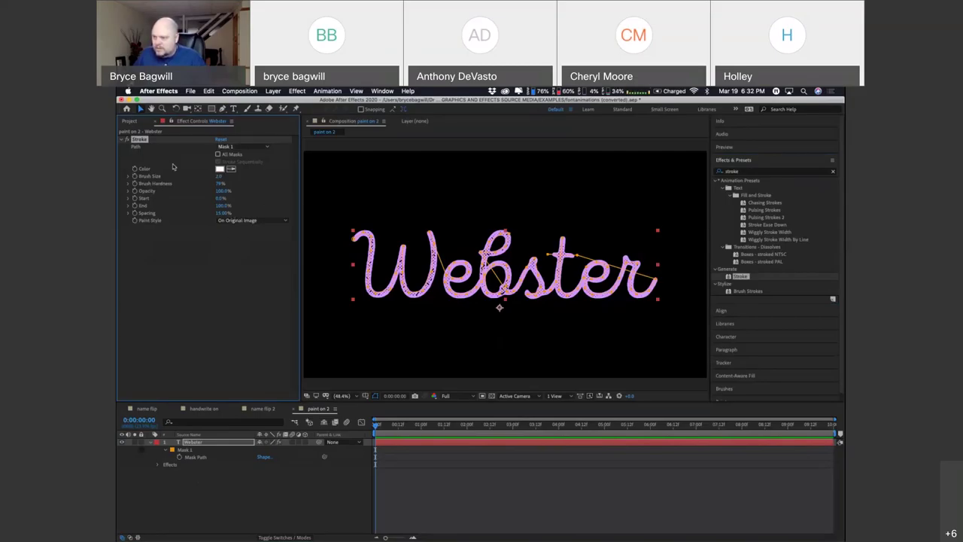
Thicken the Webster stroke by raising its Brush Size from 23.3 to about 31.8
{"action": "left_click", "coordinate": [130, 121]}
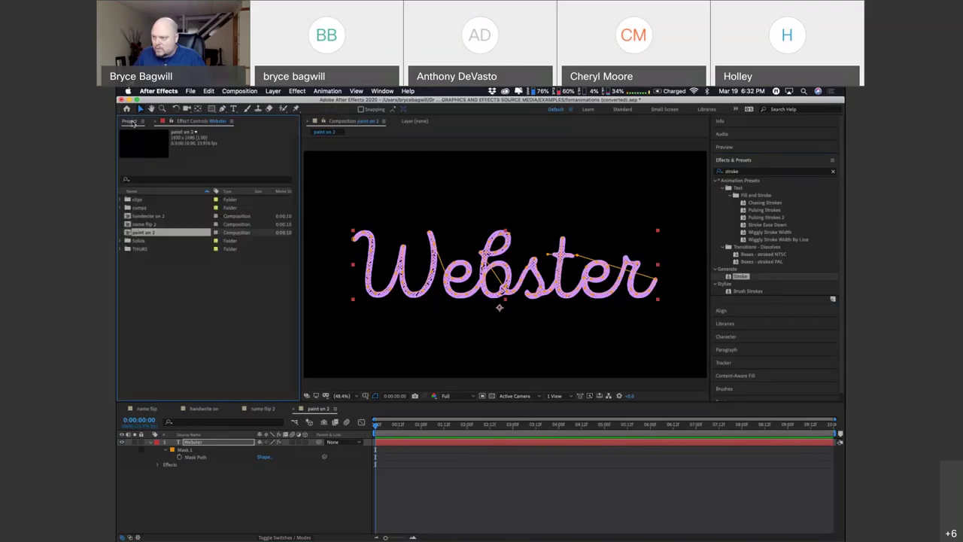
{"action": "left_click", "coordinate": [191, 122]}
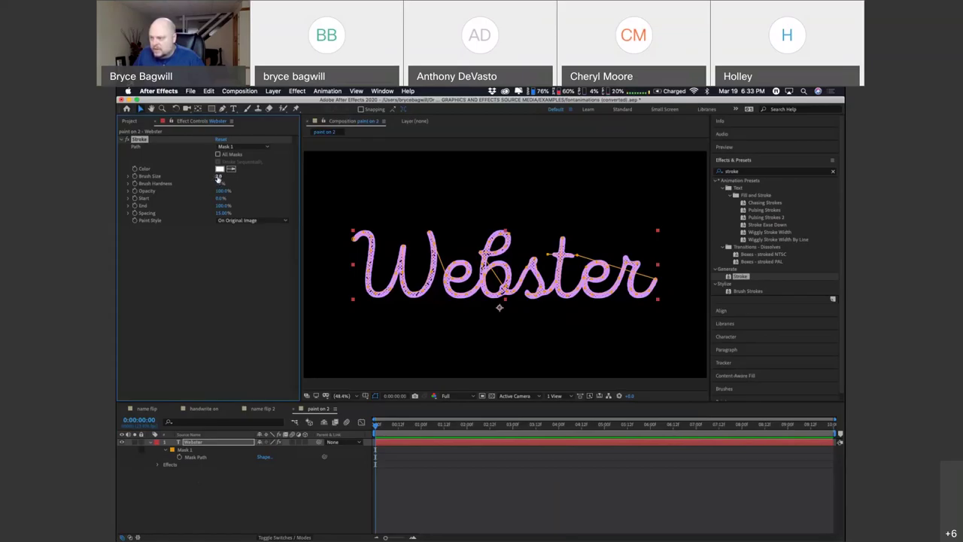
{"action": "left_click_drag", "start_coordinate": [216, 182], "coordinate": [285, 185]}
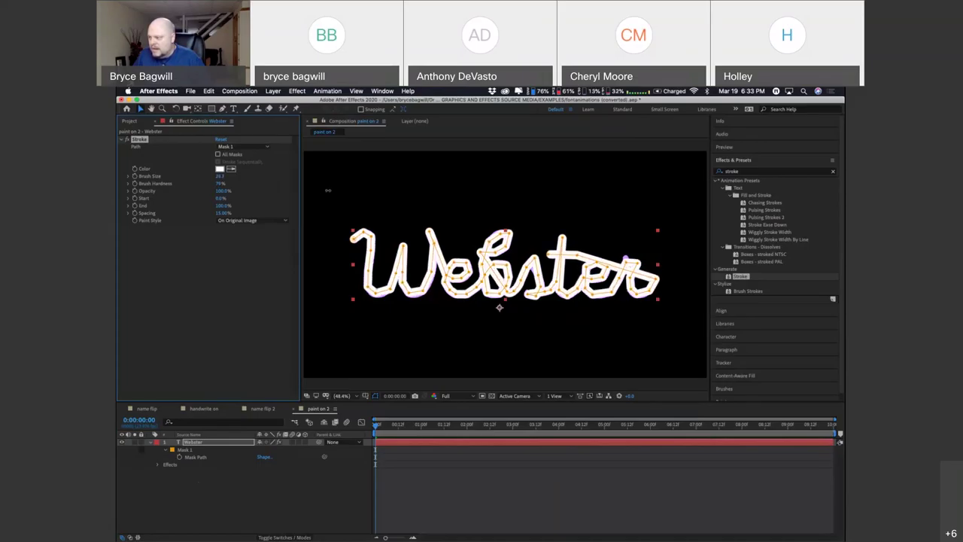
{"action": "mouse_move", "coordinate": [332, 189]}
{"action": "left_mouse_down"}
{"action": "mouse_move", "coordinate": [368, 191]}
{"action": "mouse_move", "coordinate": [334, 192]}
{"action": "left_mouse_up"}
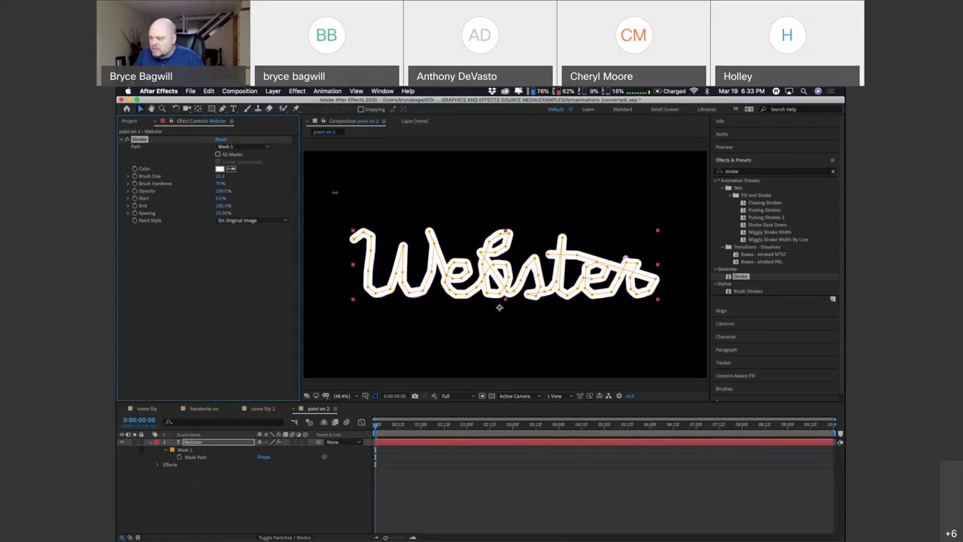
{"action": "mouse_move", "coordinate": [335, 192]}
{"action": "left_mouse_down"}
{"action": "mouse_move", "coordinate": [372, 193]}
{"action": "mouse_move", "coordinate": [362, 195]}
{"action": "left_mouse_up"}
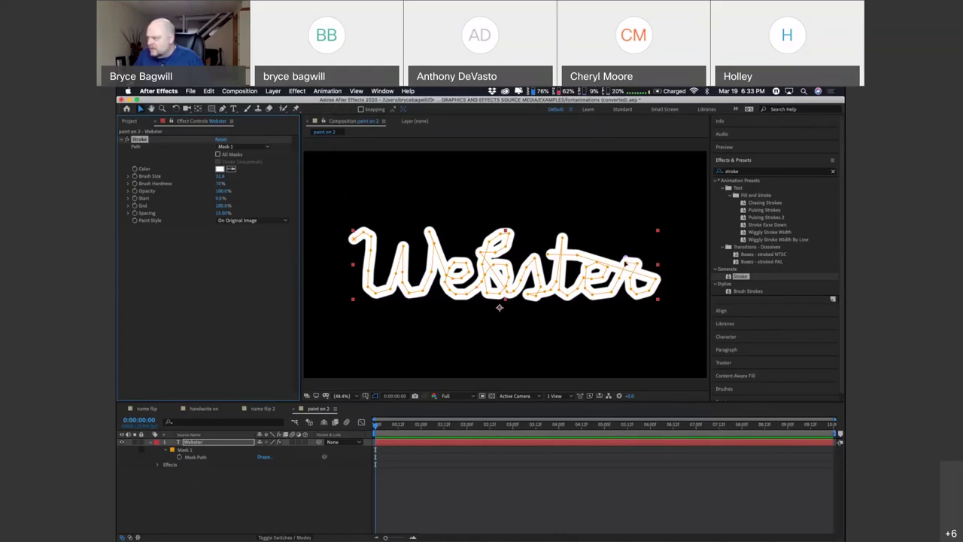
Select Mask 1 under the Webster layer to hide the layer's bounding box
{"action": "left_click", "coordinate": [627, 263]}
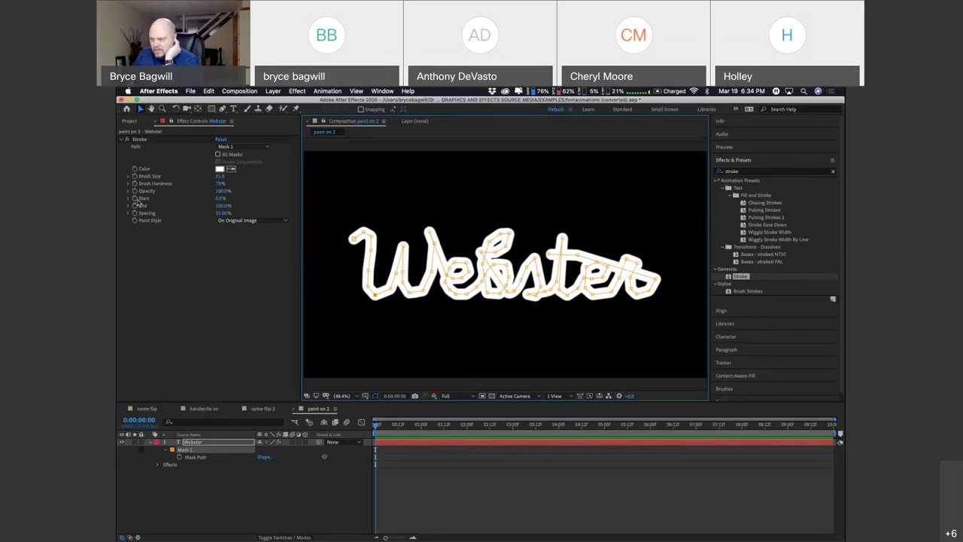
Expand the Stroke's Start and End sliders, test Start, then lower End to 0%
{"action": "left_click", "coordinate": [129, 199]}
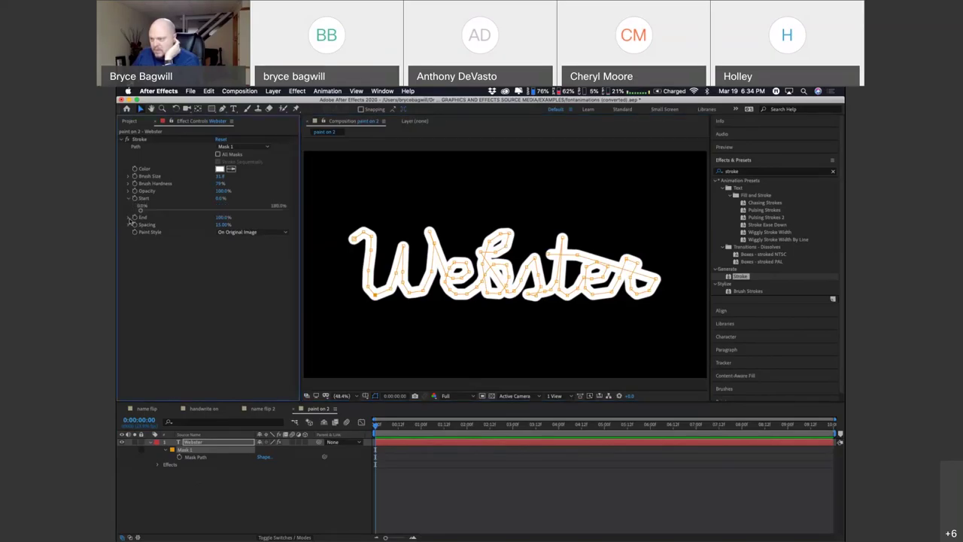
{"action": "left_click", "coordinate": [129, 218]}
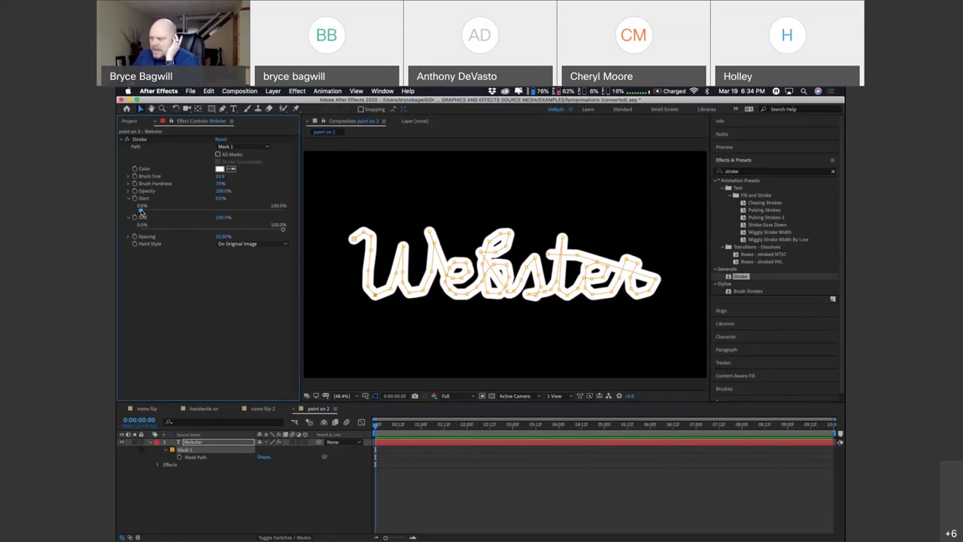
{"action": "left_click", "coordinate": [140, 213]}
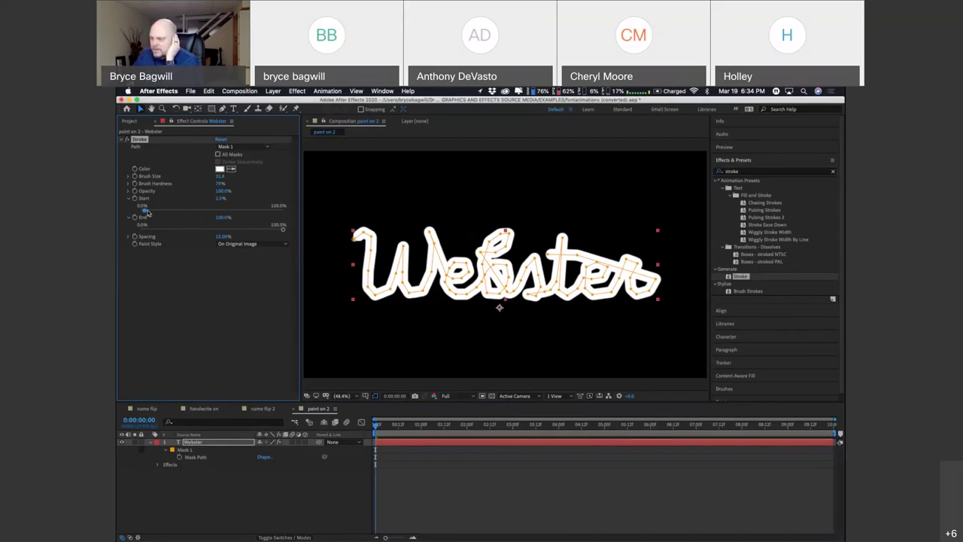
{"action": "mouse_move", "coordinate": [141, 213]}
{"action": "left_mouse_down"}
{"action": "mouse_move", "coordinate": [197, 214]}
{"action": "mouse_move", "coordinate": [141, 211]}
{"action": "left_mouse_up"}
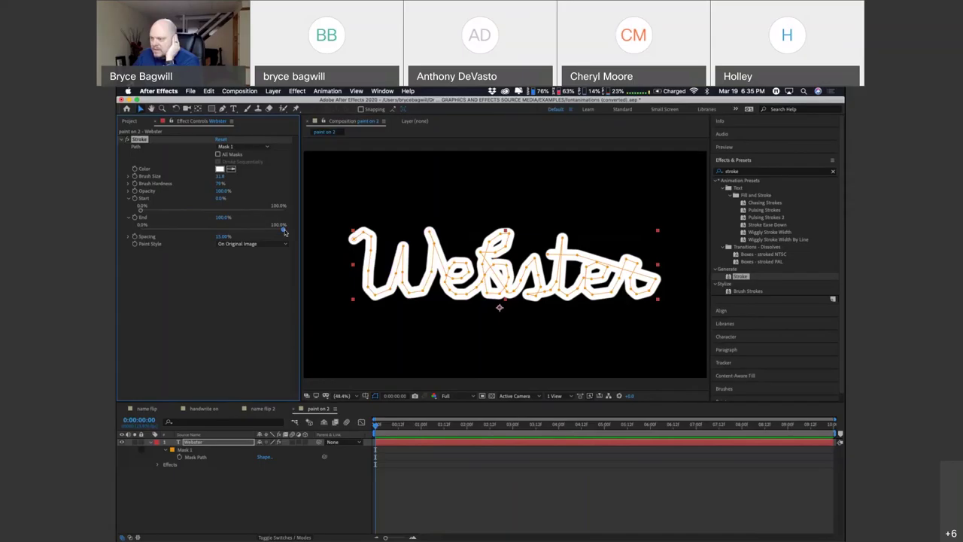
{"action": "left_click_drag", "start_coordinate": [285, 233], "coordinate": [132, 232]}
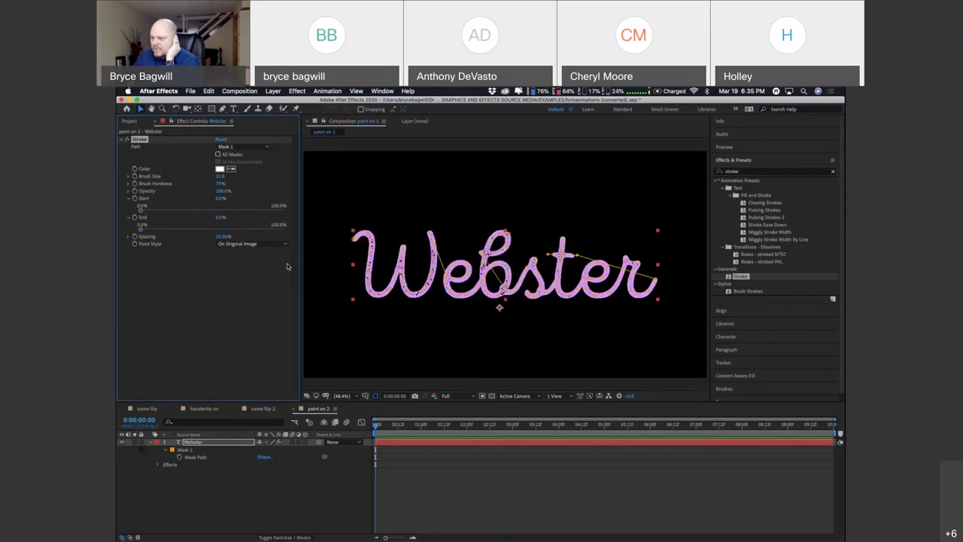
Keyframe Stroke End from 0% at 0:00:00:00 to 100% at 0:00:02:00, then check the write-on
{"action": "left_click", "coordinate": [135, 218]}
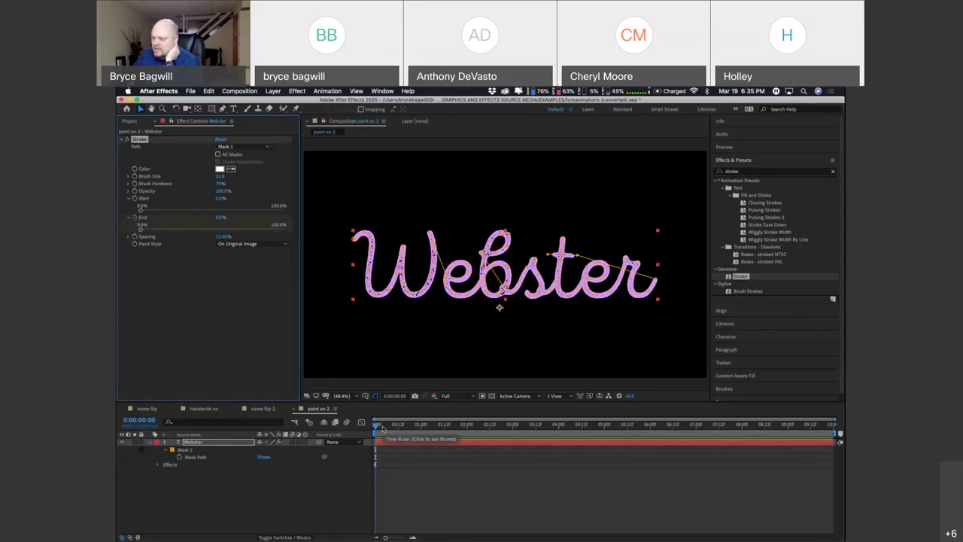
{"action": "left_click_drag", "start_coordinate": [382, 426], "coordinate": [468, 432]}
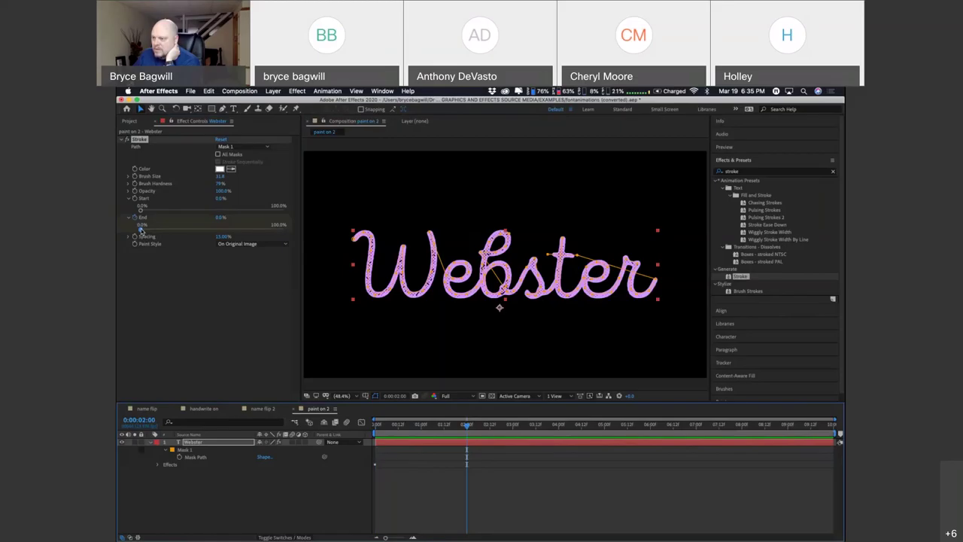
{"action": "left_click_drag", "start_coordinate": [140, 231], "coordinate": [286, 233]}
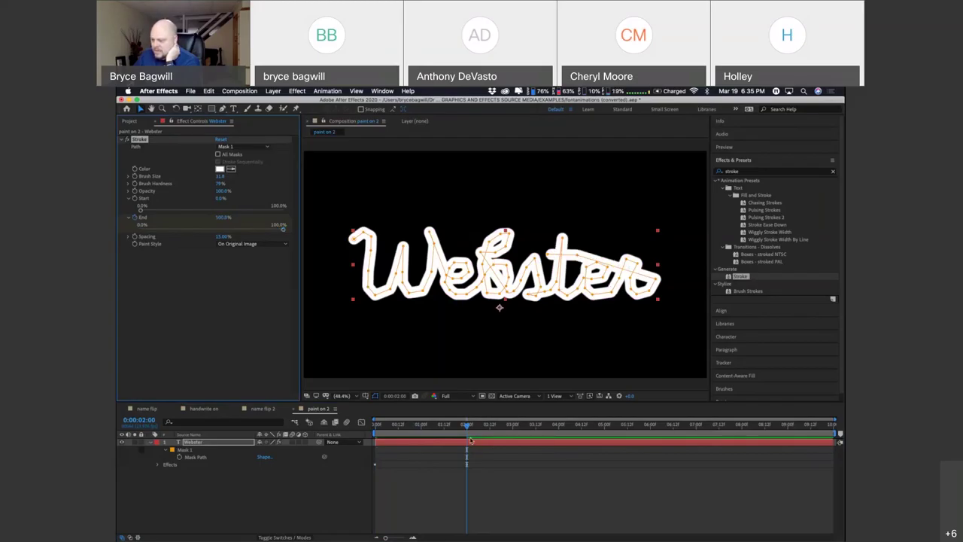
{"action": "mouse_move", "coordinate": [464, 427]}
{"action": "left_mouse_down"}
{"action": "mouse_move", "coordinate": [374, 426]}
{"action": "mouse_move", "coordinate": [467, 429]}
{"action": "mouse_move", "coordinate": [375, 427]}
{"action": "mouse_move", "coordinate": [470, 438]}
{"action": "left_mouse_up"}
{"action": "key", "text": "space"}
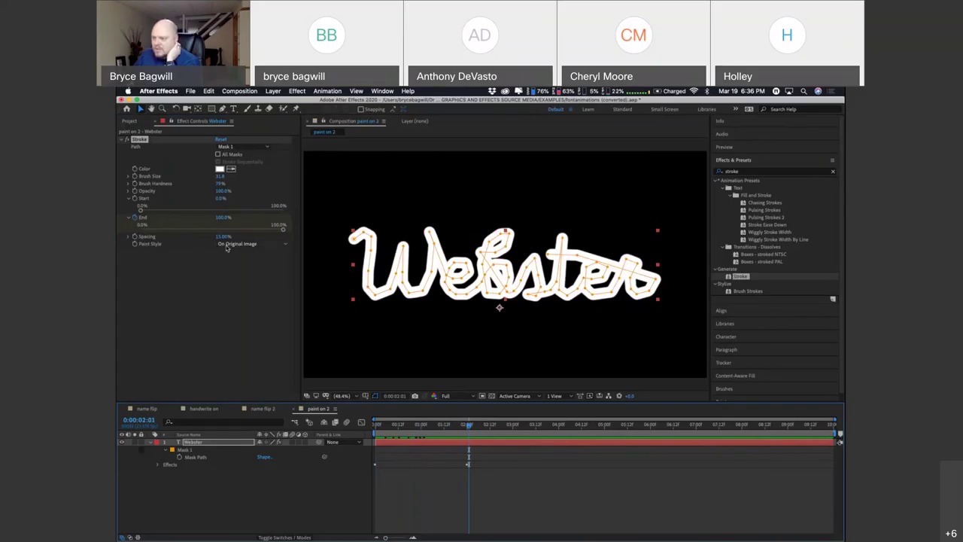
Set the Stroke Paint Style to Reveal Original Image and scrub to check the reveal
{"action": "left_click", "coordinate": [260, 245]}
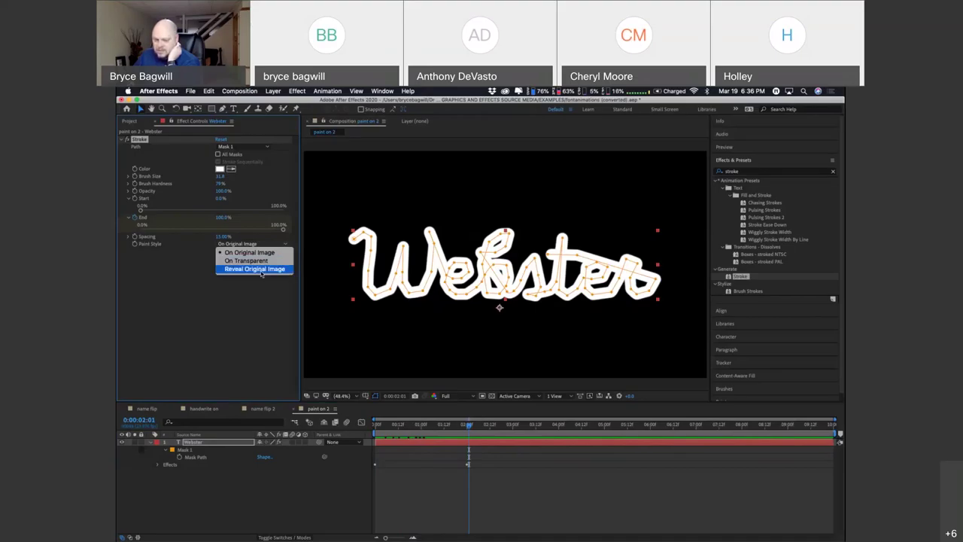
{"action": "left_click", "coordinate": [254, 269]}
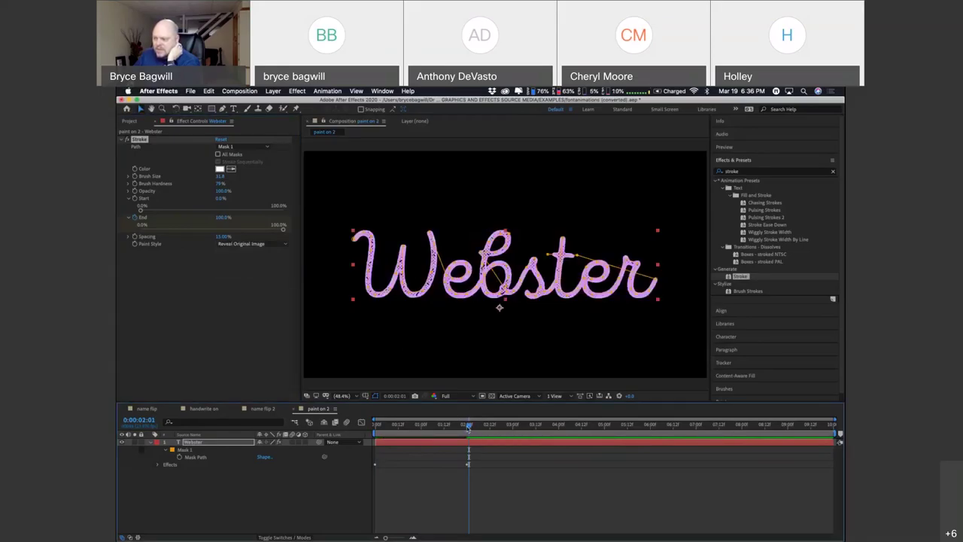
{"action": "left_click_drag", "start_coordinate": [468, 427], "coordinate": [375, 425]}
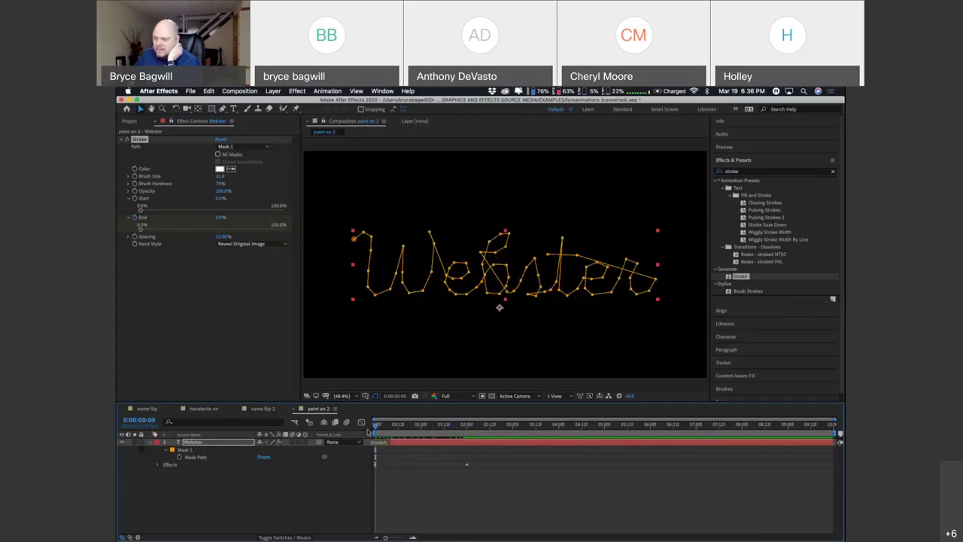
Deselect the Webster layer and play the write-on animation from the start
{"action": "left_click", "coordinate": [325, 473]}
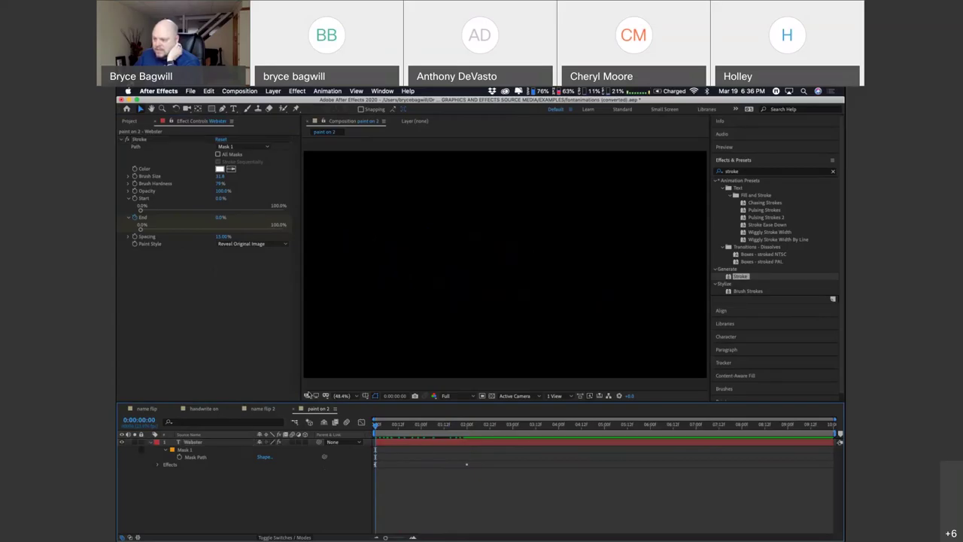
{"action": "left_click_drag", "start_coordinate": [378, 426], "coordinate": [381, 426]}
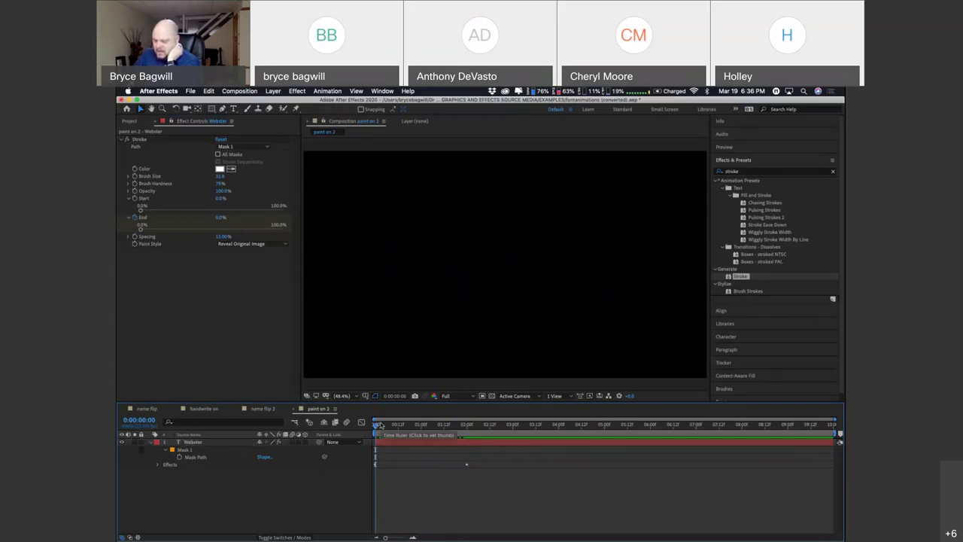
{"action": "key", "text": "space"}
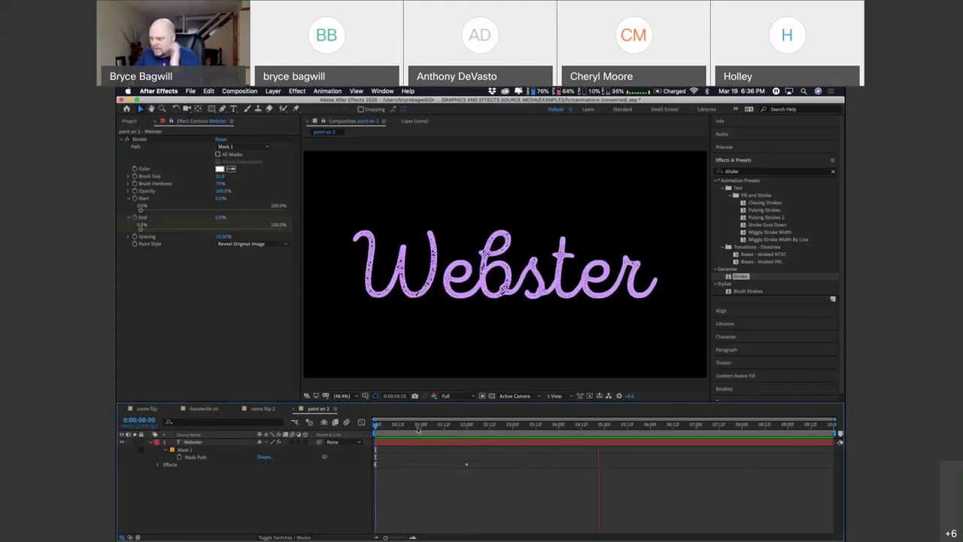
{"action": "key", "text": "space"}
Scrub the time ruler back and forth to review Webster being written letter by letter
{"action": "left_click", "coordinate": [382, 426]}
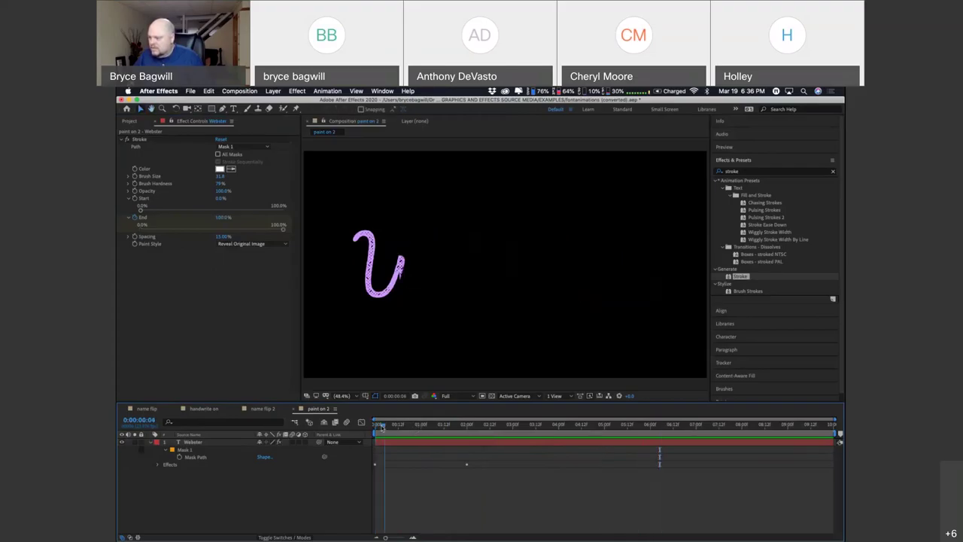
{"action": "left_click_drag", "start_coordinate": [381, 427], "coordinate": [479, 430]}
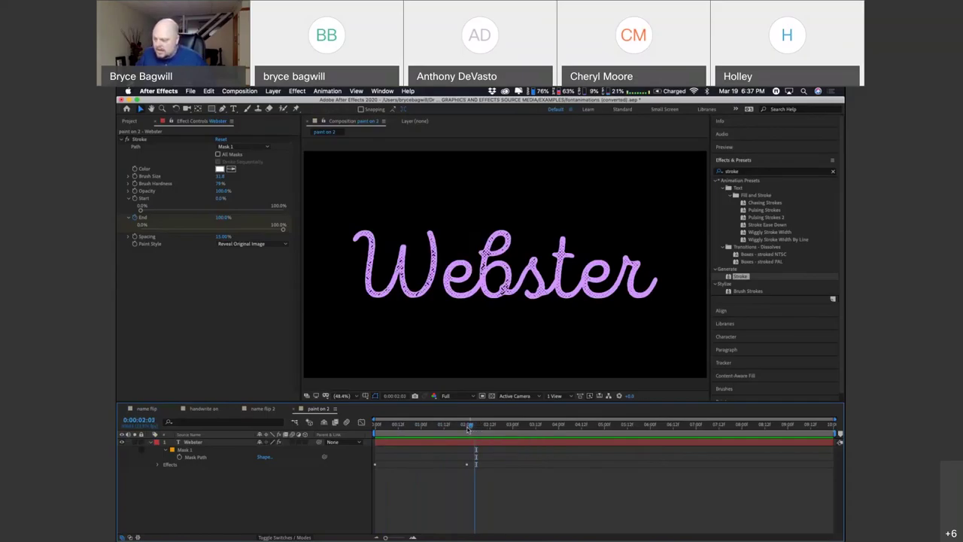
{"action": "mouse_move", "coordinate": [477, 426]}
{"action": "left_mouse_down"}
{"action": "mouse_move", "coordinate": [452, 426]}
{"action": "mouse_move", "coordinate": [482, 426]}
{"action": "left_mouse_up"}
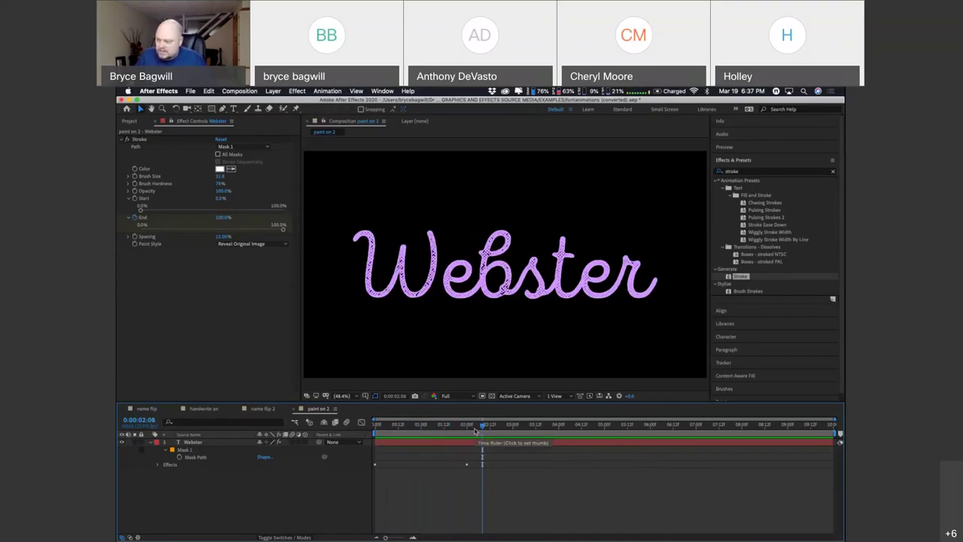
{"action": "mouse_move", "coordinate": [476, 428]}
{"action": "left_mouse_down"}
{"action": "mouse_move", "coordinate": [399, 427]}
{"action": "mouse_move", "coordinate": [467, 427]}
{"action": "left_mouse_up"}
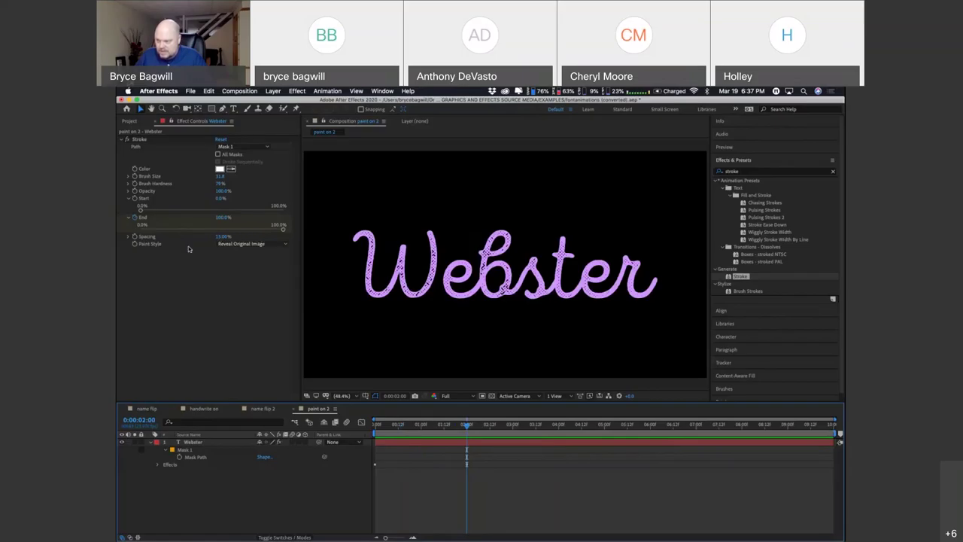
{"action": "left_click", "coordinate": [244, 249]}
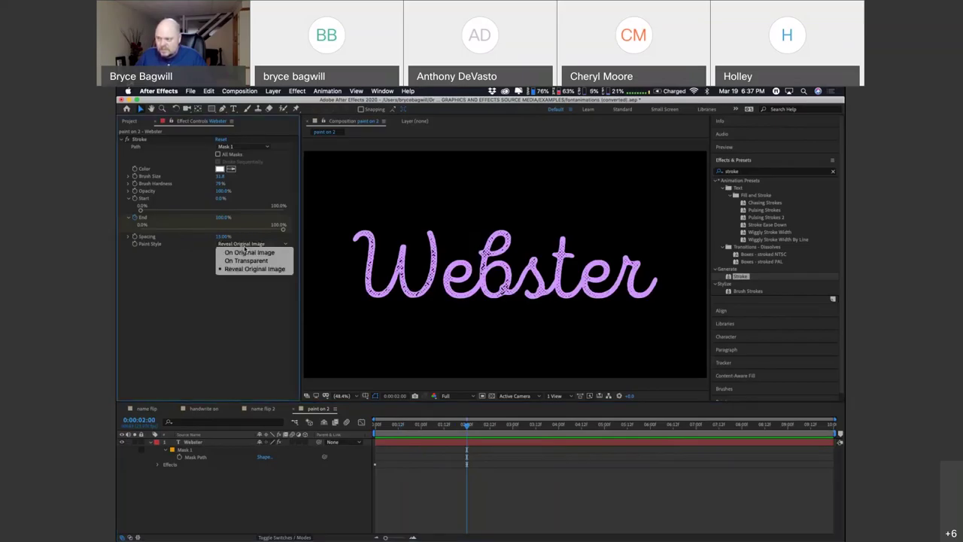
{"action": "left_click", "coordinate": [248, 301]}
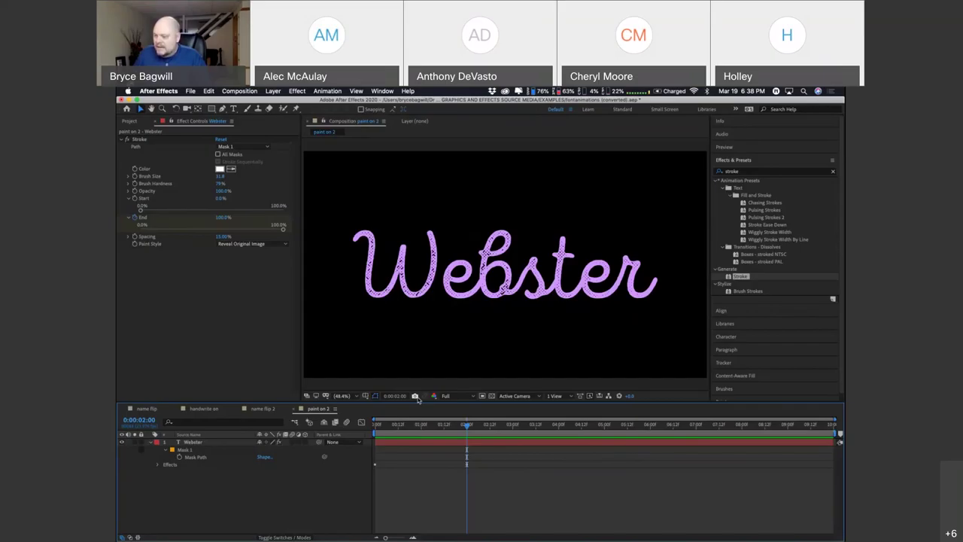
{"action": "left_click_drag", "start_coordinate": [447, 426], "coordinate": [427, 426]}
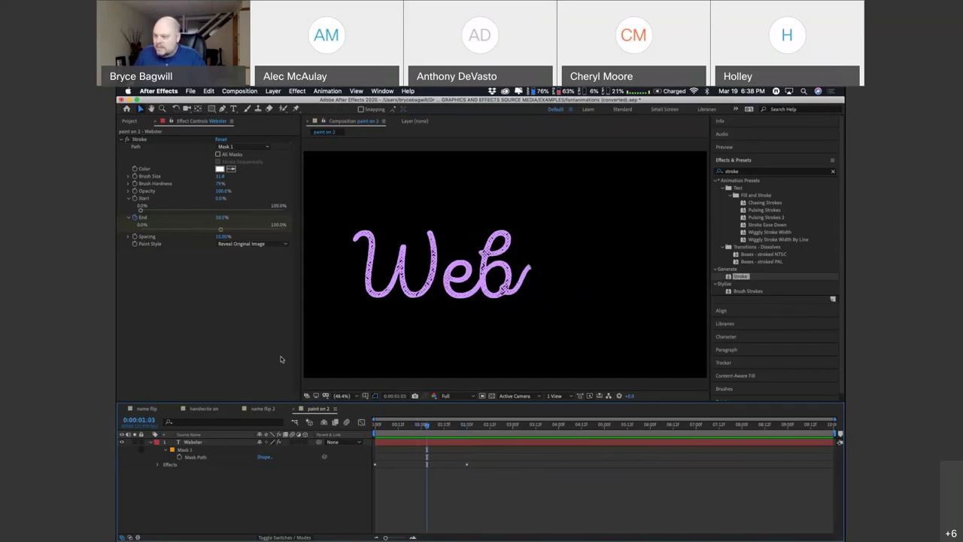
{"action": "left_click", "coordinate": [242, 243]}
{"action": "left_click", "coordinate": [249, 252]}
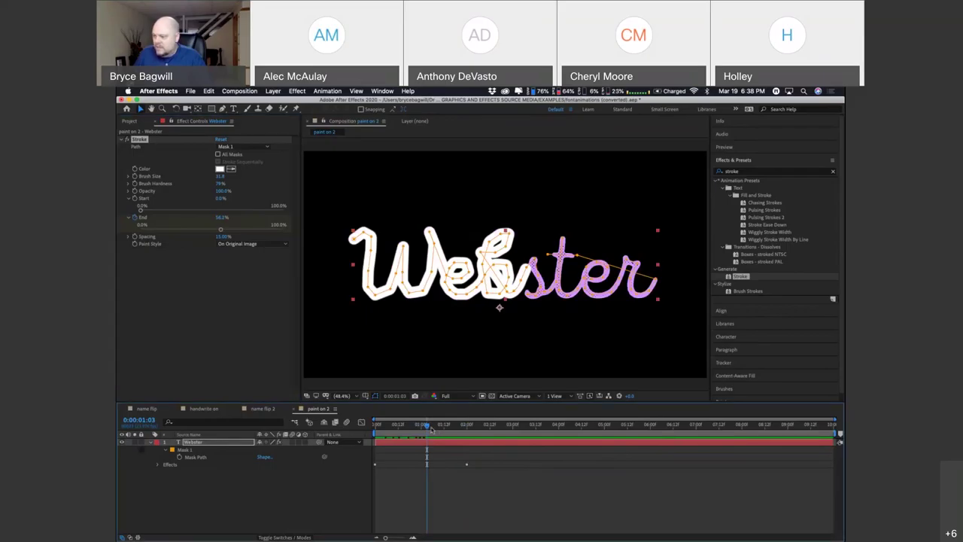
{"action": "mouse_move", "coordinate": [431, 430]}
{"action": "left_mouse_down"}
{"action": "mouse_move", "coordinate": [472, 430]}
{"action": "mouse_move", "coordinate": [407, 429]}
{"action": "mouse_move", "coordinate": [438, 428]}
{"action": "left_mouse_up"}
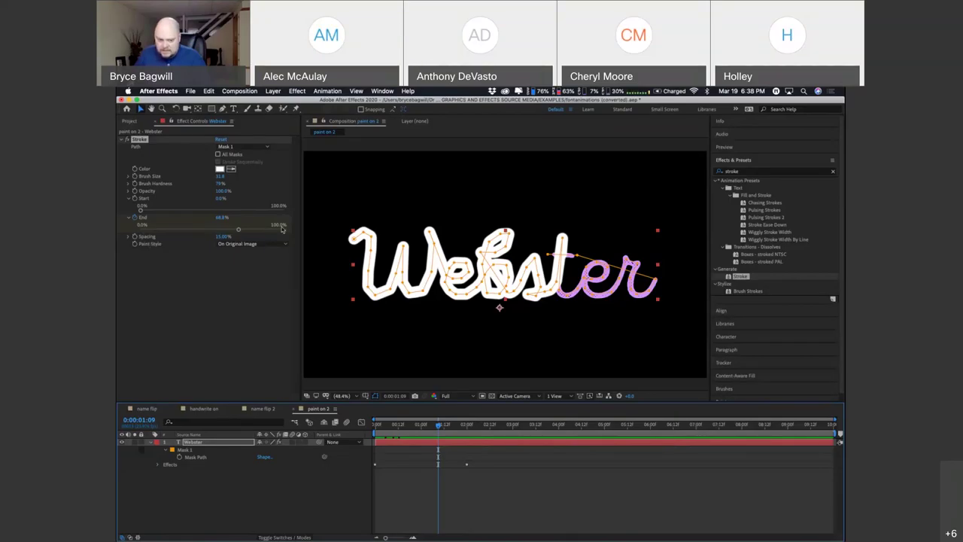
{"action": "left_click", "coordinate": [242, 245]}
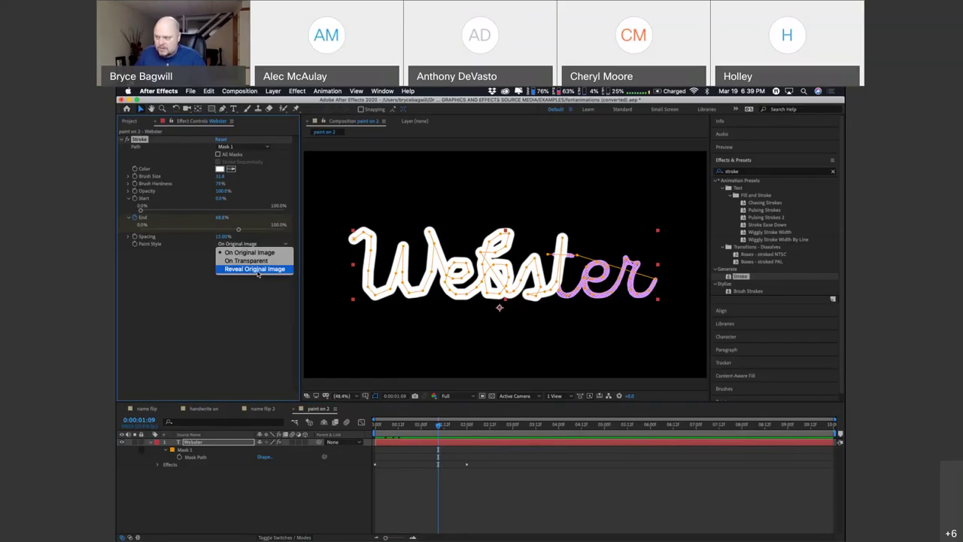
{"action": "left_click", "coordinate": [257, 271]}
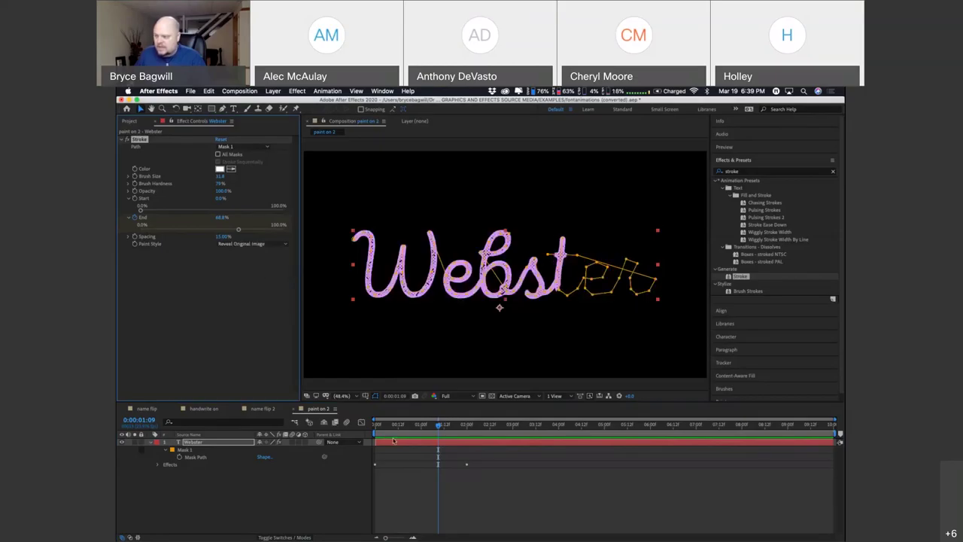
{"action": "left_click_drag", "start_coordinate": [381, 424], "coordinate": [500, 440]}
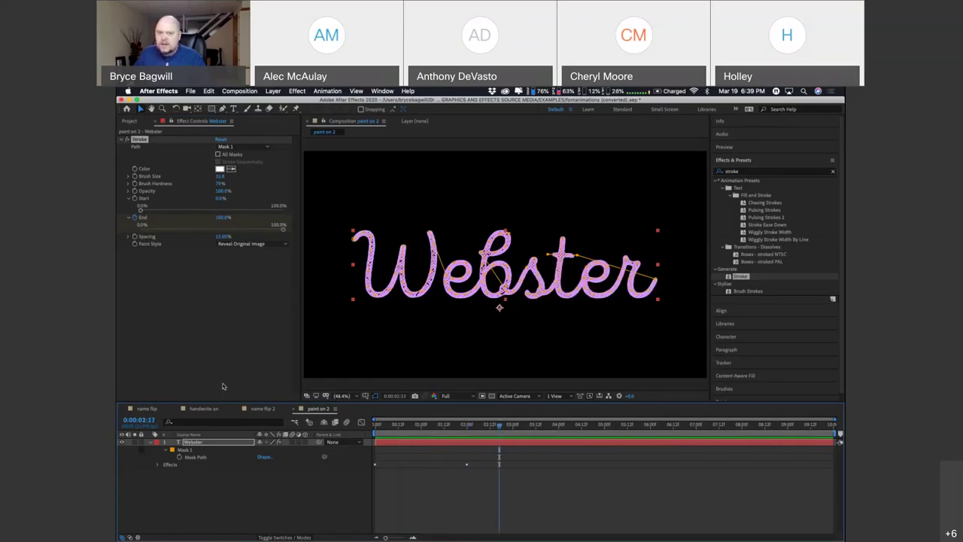